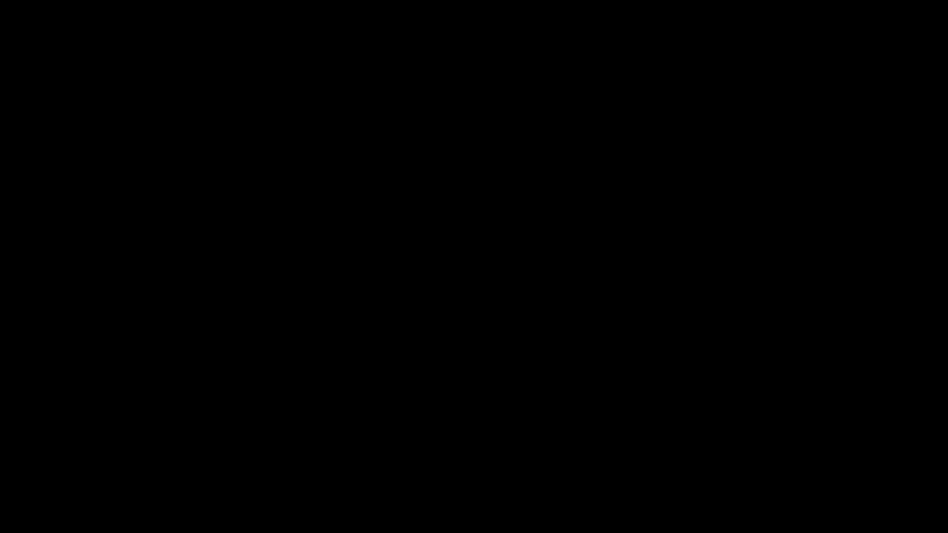
Step: Delete the default Cube and Light from the scene
{"action": "left_click", "coordinate": [667, 231]}
{"action": "middle_click_drag", "start_coordinate": [383, 260], "coordinate": [366, 269]}
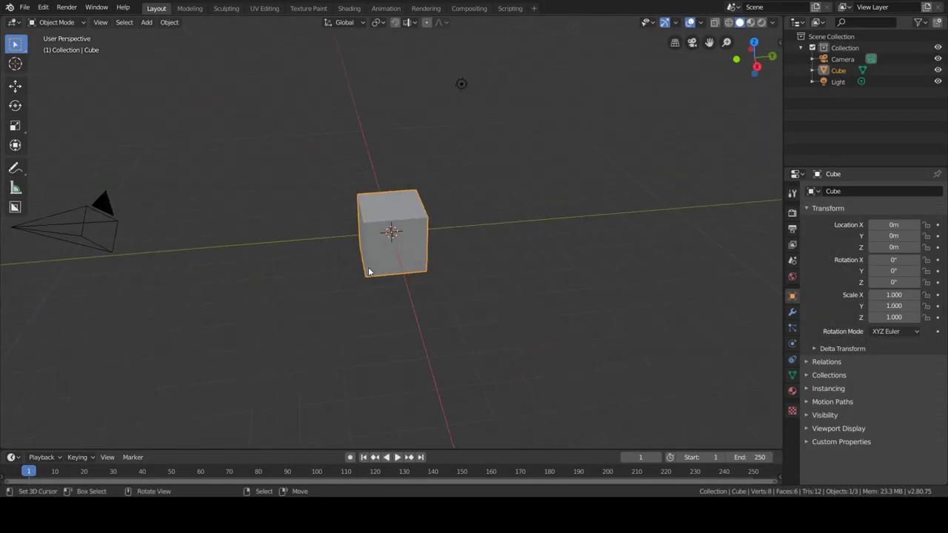
{"action": "key", "text": "Delete"}
{"action": "left_click", "coordinate": [459, 84]}
{"action": "key", "text": "x"}
{"action": "left_click", "coordinate": [457, 80]}
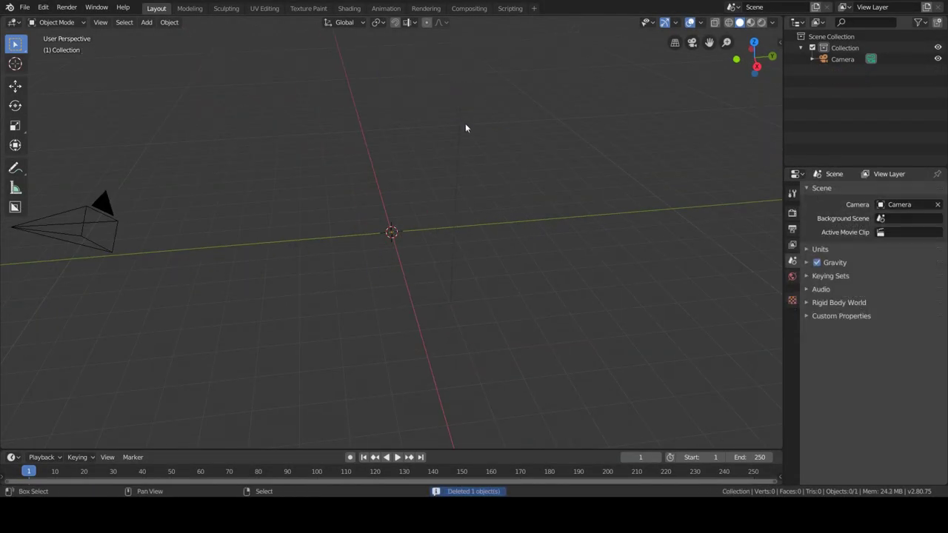
Step: Add a cylinder at the origin and set its Vertices to 10
{"action": "key", "text": "shift+a"}
{"action": "mouse_move", "coordinate": [412, 134]}
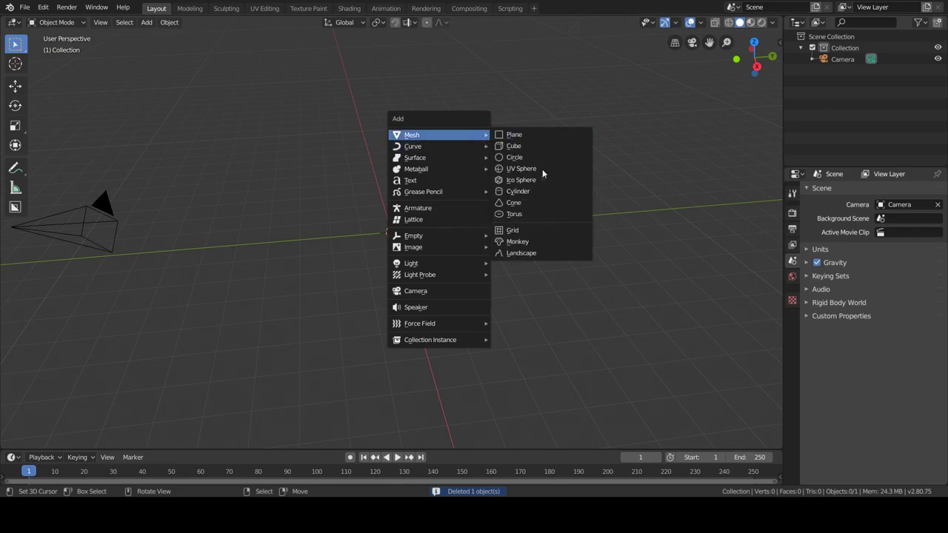
{"action": "left_click", "coordinate": [535, 191]}
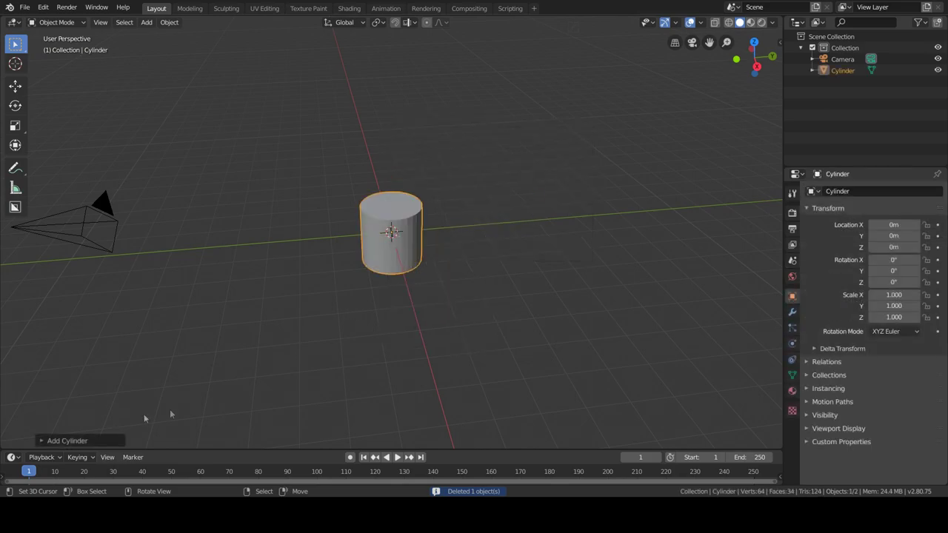
{"action": "left_click", "coordinate": [44, 441]}
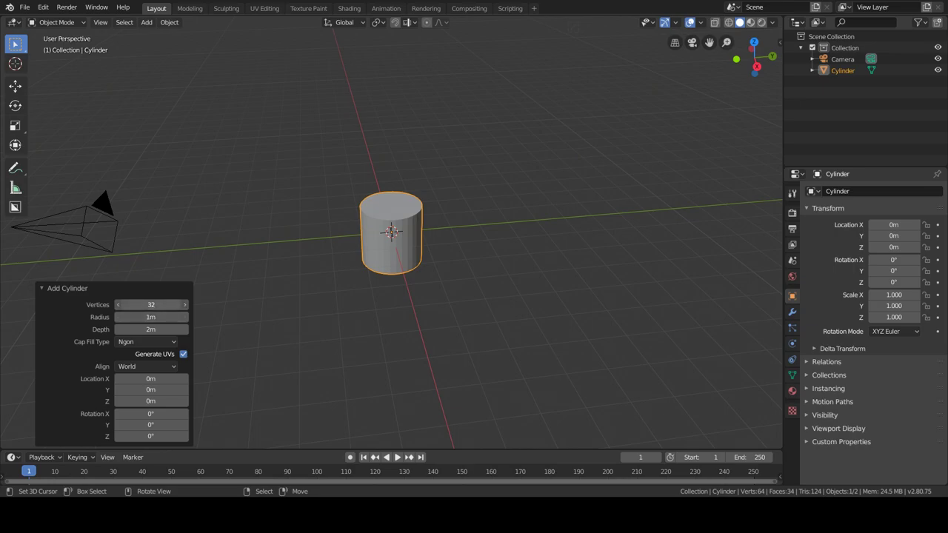
{"action": "type", "text": "10"}
{"action": "key", "text": "Return"}
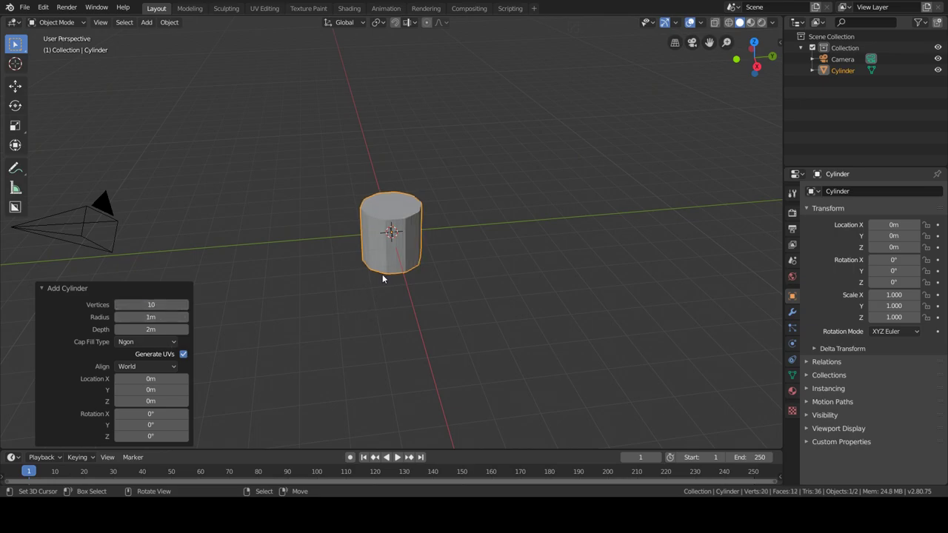
{"action": "middle_click_drag", "start_coordinate": [382, 274], "coordinate": [382, 249]}
{"action": "scroll", "coordinate": [382, 249], "scroll_direction": "up", "scroll_amount": 4}
{"action": "scroll", "coordinate": [406, 252], "scroll_direction": "up", "scroll_amount": 2}
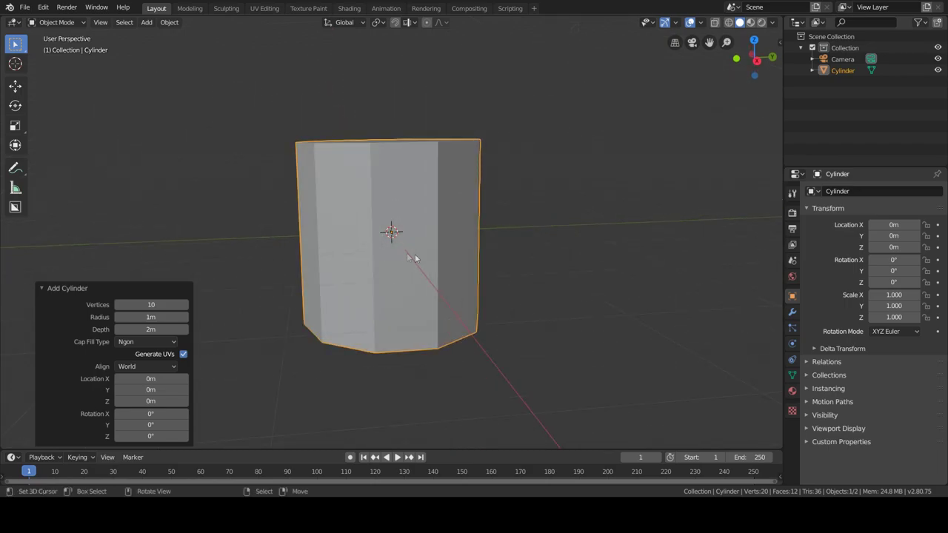
Step: Stretch the cylinder to Z scale 1.433 and add two centred loop cuts around its middle
{"action": "key", "text": "s"}
{"action": "key", "text": "z"}
{"action": "left_click", "coordinate": [429, 259]}
{"action": "key", "text": "Tab"}
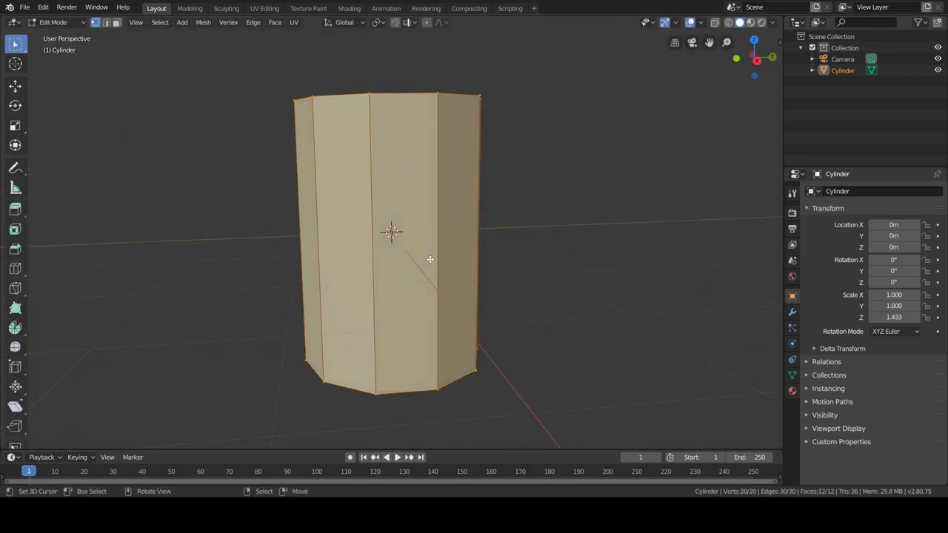
{"action": "key", "text": "ctrl+r"}
{"action": "scroll", "coordinate": [430, 259], "scroll_direction": "up", "scroll_amount": 1}
{"action": "left_click", "coordinate": [430, 258]}
{"action": "right_click", "coordinate": [461, 260]}
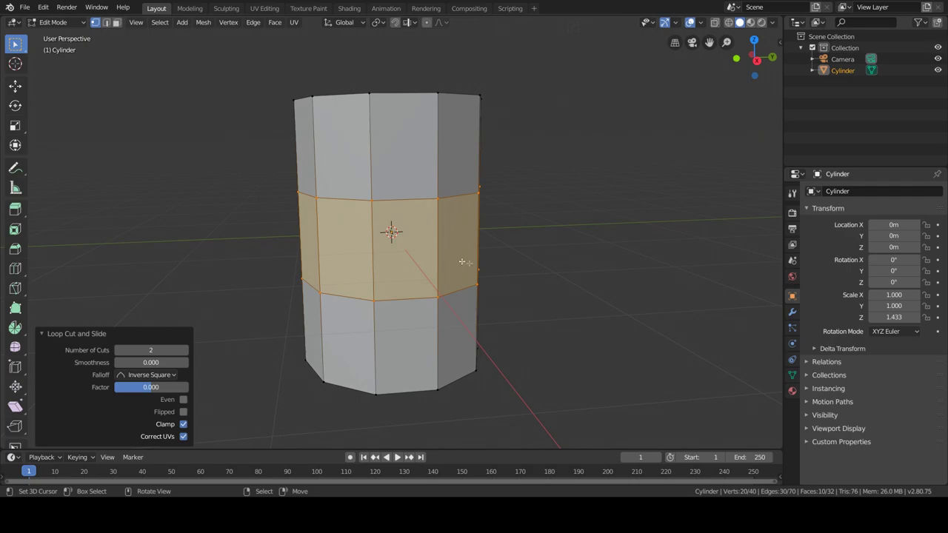
Step: Spread the middle loops apart vertically and narrow the top and bottom rims horizontally
{"action": "key", "text": "s"}
{"action": "key", "text": "z"}
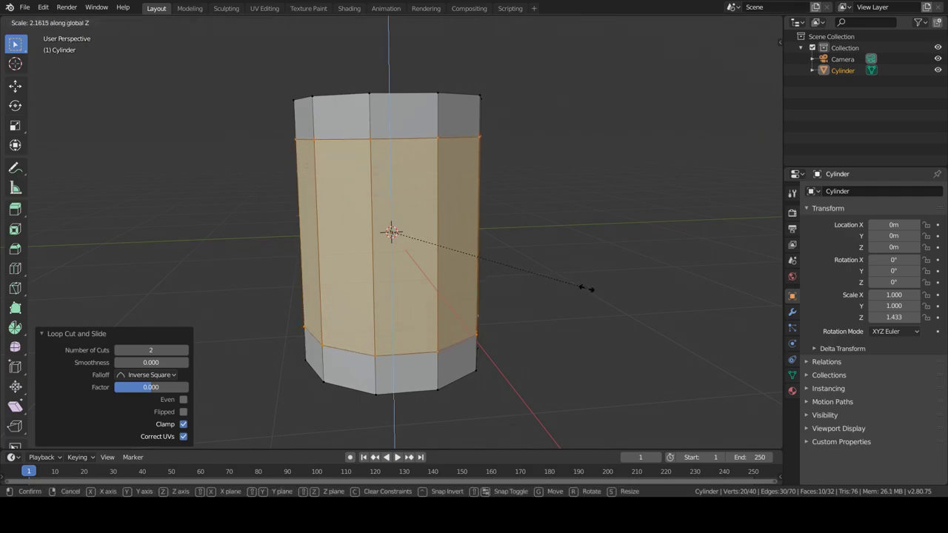
{"action": "left_click", "coordinate": [585, 289]}
{"action": "left_click", "coordinate": [433, 360], "text": "alt"}
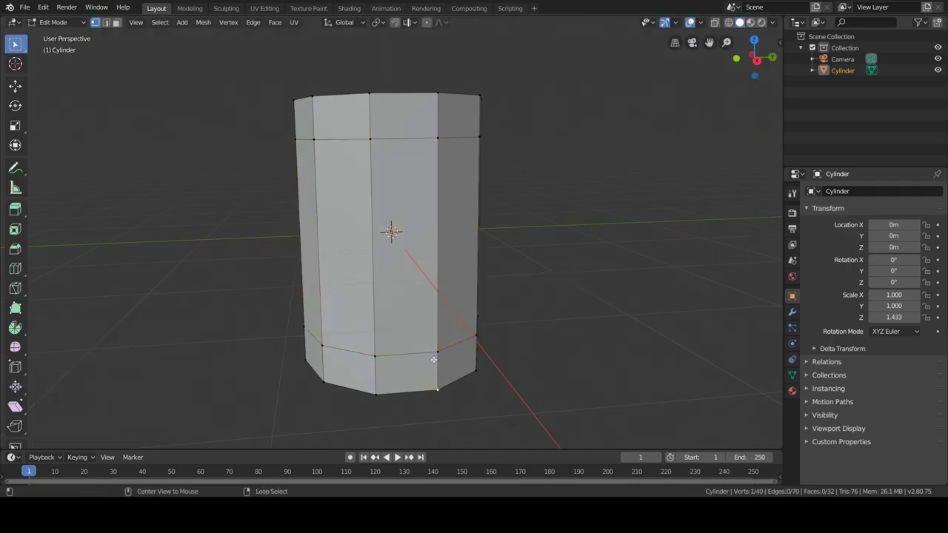
{"action": "left_click", "coordinate": [433, 94], "text": "alt+shift"}
{"action": "key", "text": "s"}
{"action": "key", "text": "z"}
{"action": "key", "text": "shift+z"}
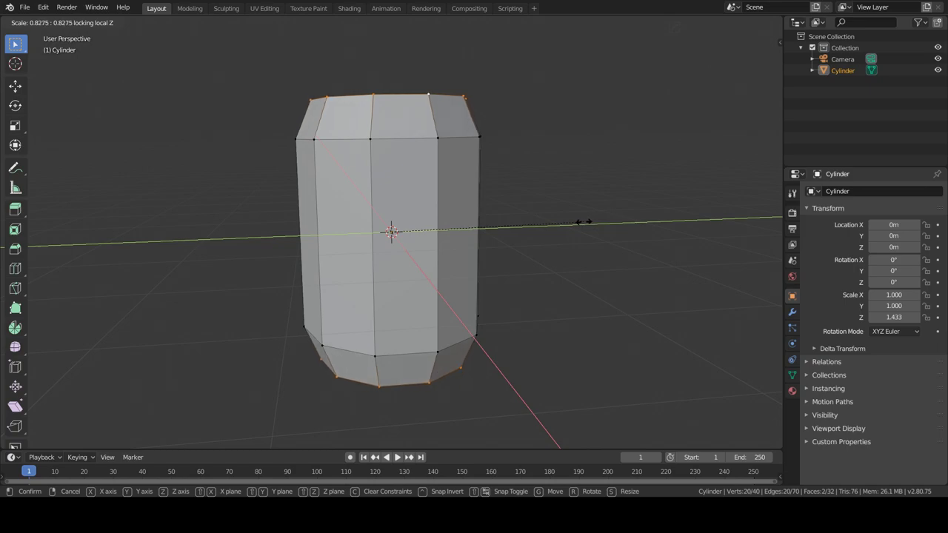
{"action": "left_click", "coordinate": [583, 222]}
Step: Bring the two middle loops slightly closer together and return to Object Mode
{"action": "left_click", "coordinate": [444, 352]}
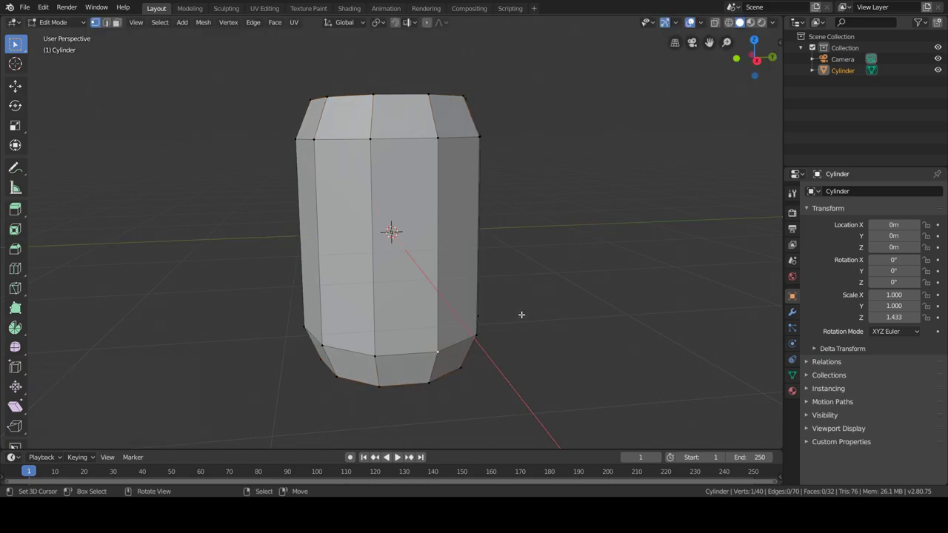
{"action": "left_click", "coordinate": [459, 215], "text": "alt+shift"}
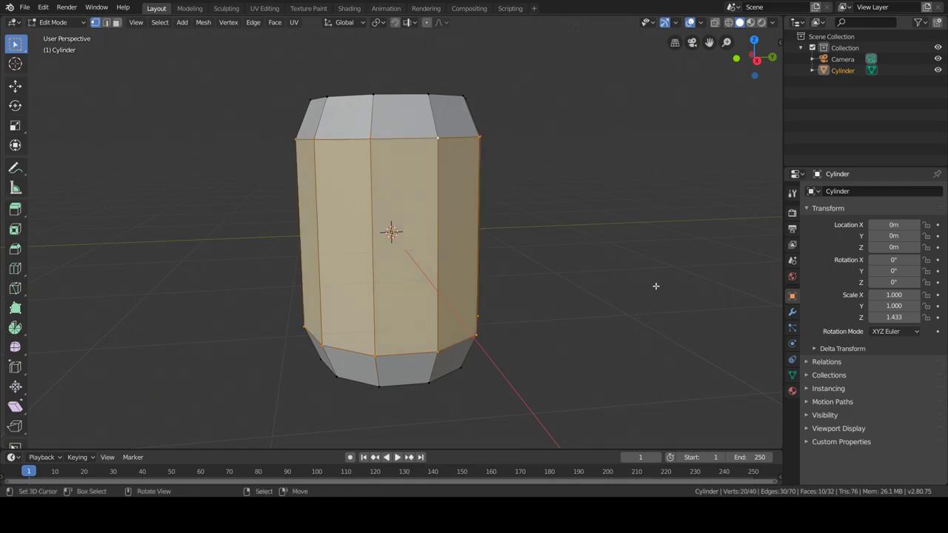
{"action": "key", "text": "s"}
{"action": "key", "text": "z"}
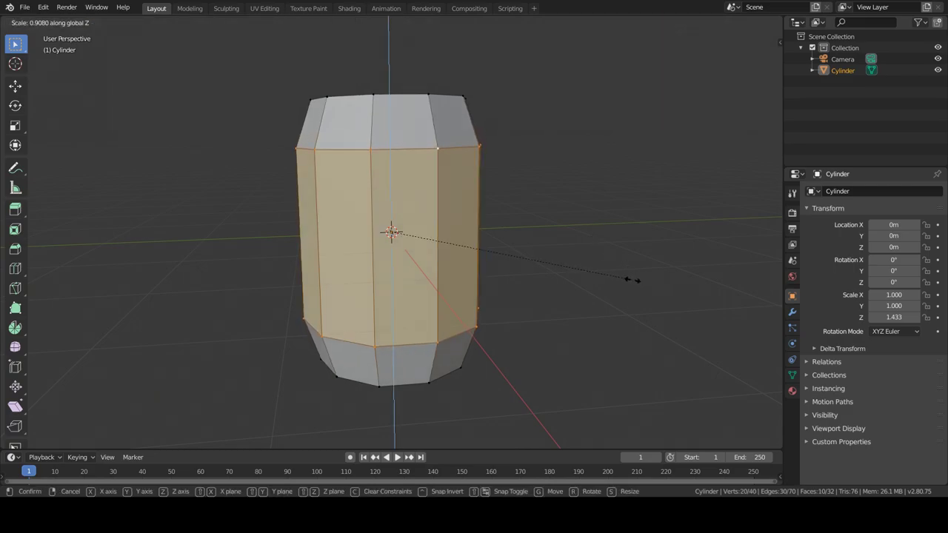
{"action": "left_click", "coordinate": [630, 277]}
{"action": "key", "text": "Tab"}
{"action": "mouse_move", "coordinate": [630, 277]}
{"action": "middle_mouse_down"}
{"action": "mouse_move", "coordinate": [600, 313]}
{"action": "mouse_move", "coordinate": [656, 299]}
{"action": "mouse_move", "coordinate": [580, 338]}
{"action": "mouse_move", "coordinate": [618, 331]}
{"action": "mouse_move", "coordinate": [530, 324]}
{"action": "middle_mouse_up"}
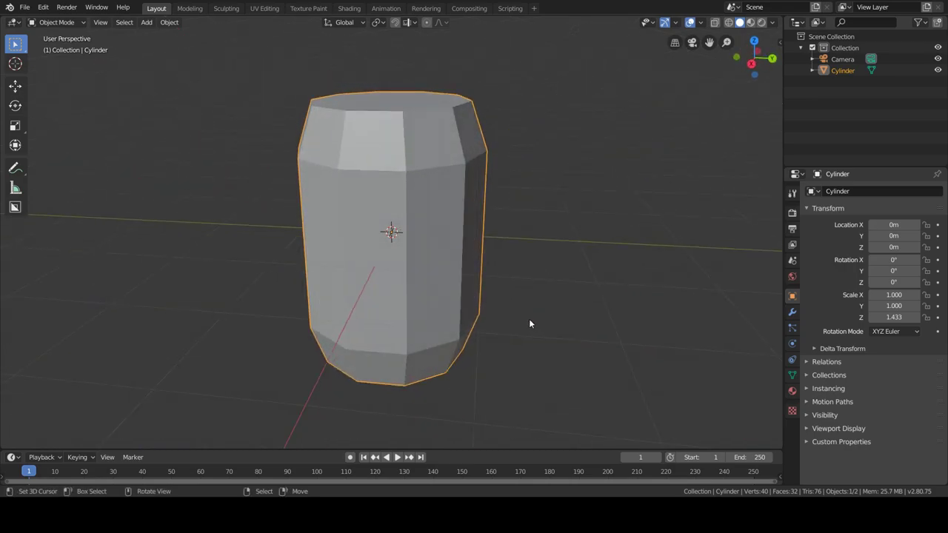
Step: Duplicate the barrel in place as Cylinder.001 and edit the original cylinder
{"action": "key", "text": "shift+d"}
{"action": "left_click", "coordinate": [528, 316]}
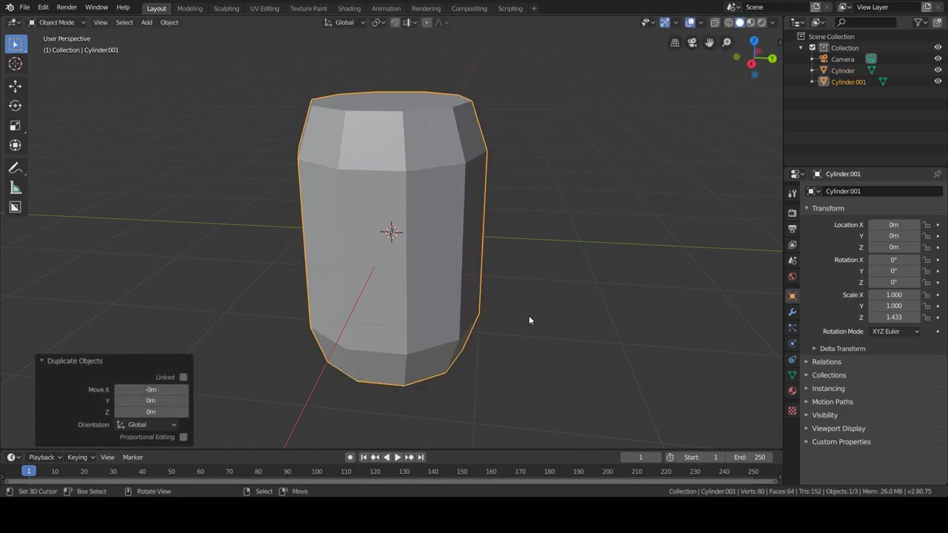
{"action": "left_click", "coordinate": [435, 274]}
{"action": "key", "text": "Tab"}
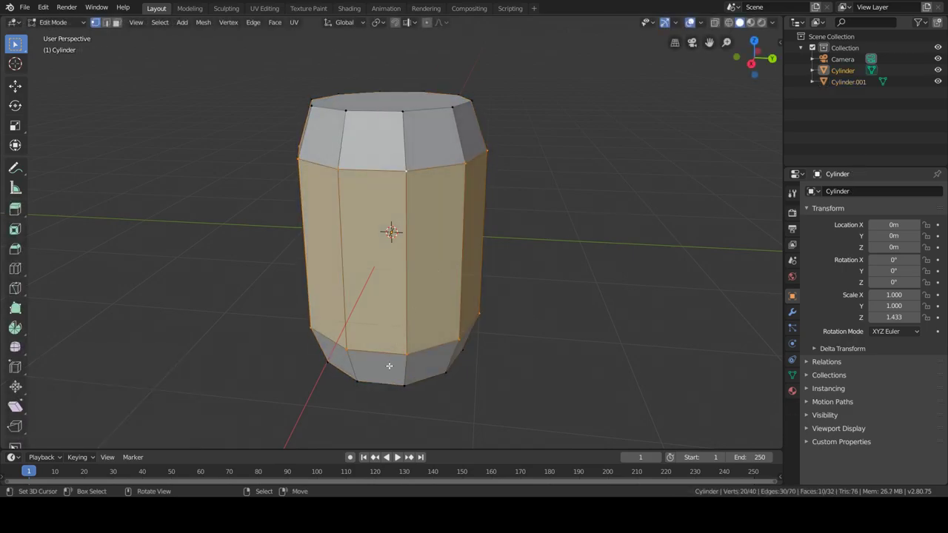
Step: Select the bottom, middle and top faces of one vertical column
{"action": "left_click", "coordinate": [406, 354]}
{"action": "left_click", "coordinate": [356, 361]}
{"action": "left_click", "coordinate": [370, 259], "text": "shift"}
{"action": "left_click", "coordinate": [372, 141], "text": "shift"}
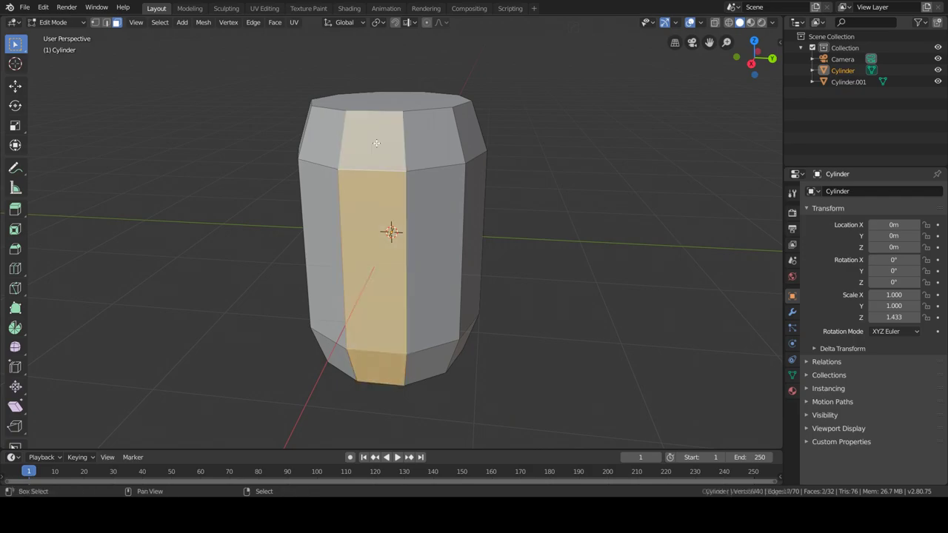
{"action": "left_click", "coordinate": [404, 24]}
{"action": "mouse_move", "coordinate": [508, 226]}
{"action": "middle_mouse_down"}
{"action": "mouse_move", "coordinate": [444, 227]}
{"action": "mouse_move", "coordinate": [449, 233]}
{"action": "middle_mouse_up"}
Step: Extrude the selected face column and the next column outward as the first two staves
{"action": "key", "text": "e"}
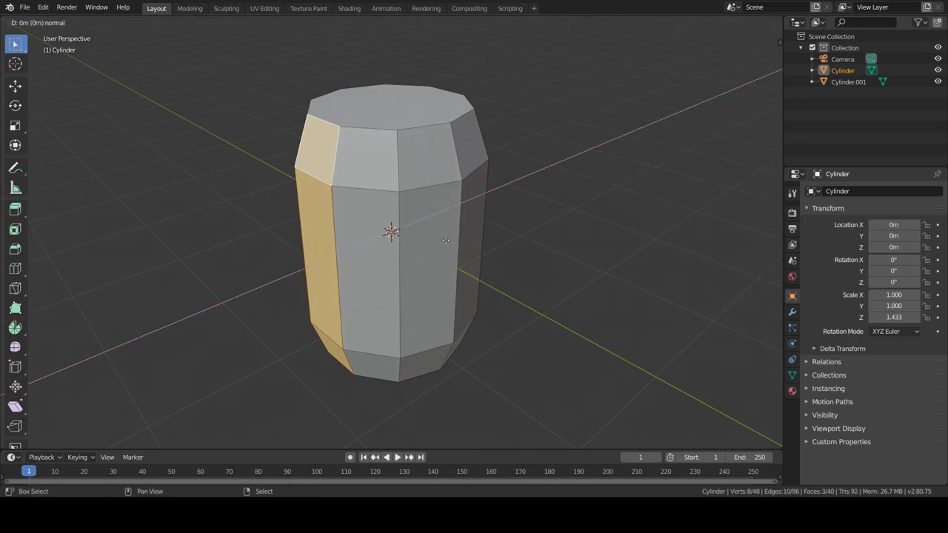
{"action": "left_click", "coordinate": [403, 257]}
{"action": "left_click", "coordinate": [377, 368]}
{"action": "left_click", "coordinate": [377, 368], "text": "alt"}
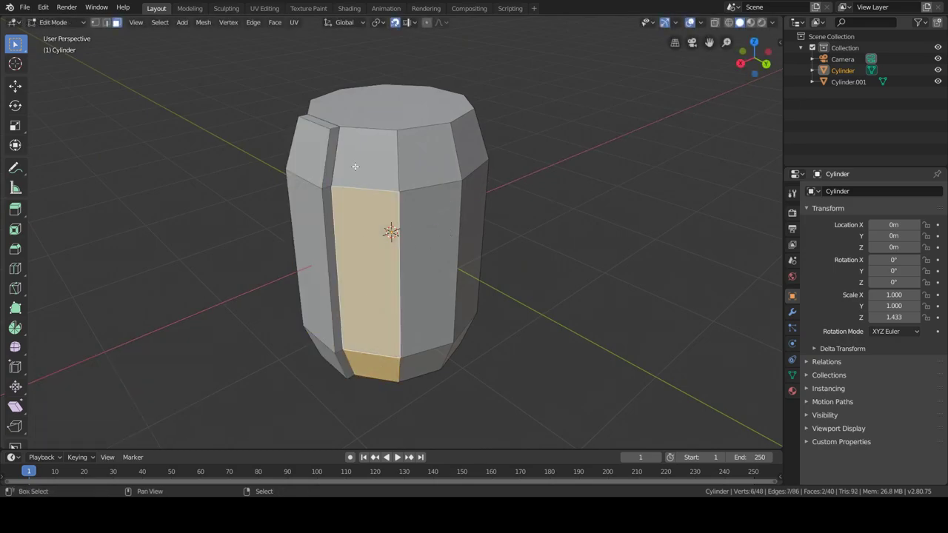
{"action": "middle_click_drag", "start_coordinate": [376, 367], "coordinate": [434, 313]}
{"action": "key", "text": "e"}
{"action": "left_click", "coordinate": [453, 342]}
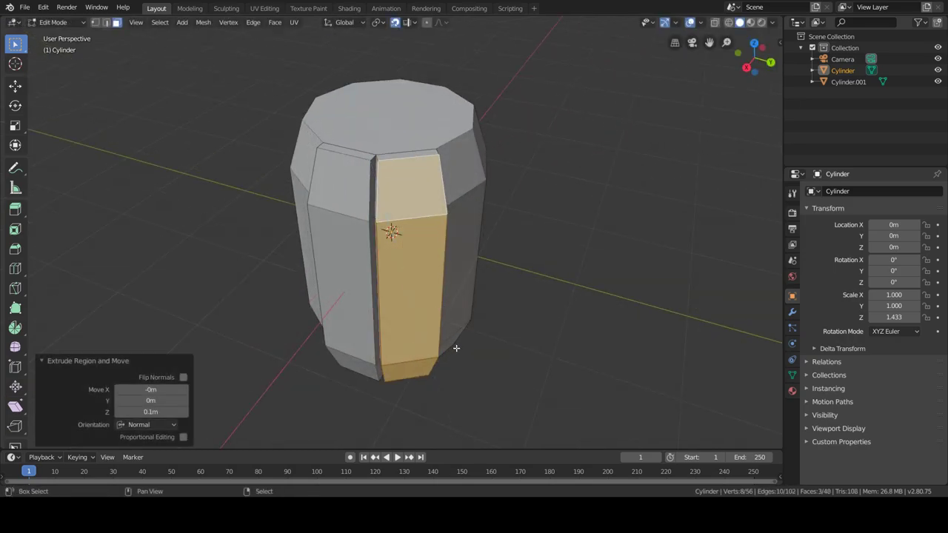
{"action": "left_click", "coordinate": [456, 348]}
Step: Extrude two more full-height columns outward by 0.1 m each
{"action": "middle_click_drag", "start_coordinate": [456, 324], "coordinate": [423, 317]}
{"action": "left_click", "coordinate": [423, 359]}
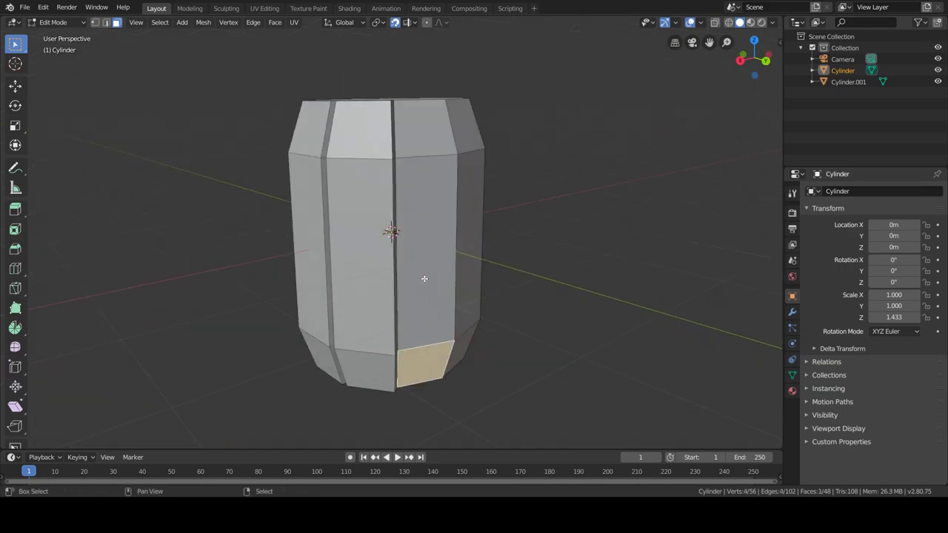
{"action": "left_click", "coordinate": [423, 276], "text": "alt"}
{"action": "middle_click_drag", "start_coordinate": [423, 277], "coordinate": [451, 290]}
{"action": "type", "text": "e"}
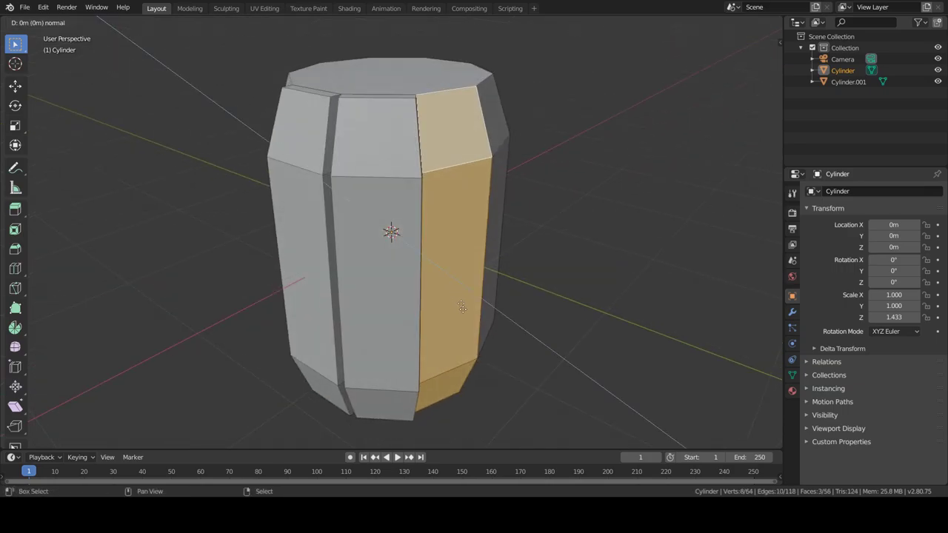
{"action": "type", "text": ".1"}
{"action": "key", "text": "Return"}
{"action": "middle_click_drag", "start_coordinate": [479, 330], "coordinate": [444, 318]}
{"action": "left_click", "coordinate": [436, 389]}
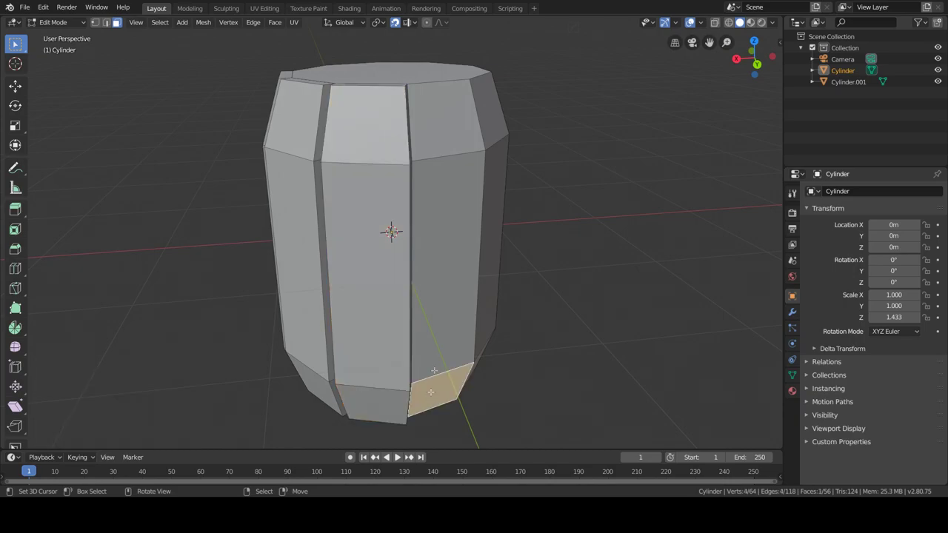
{"action": "left_click", "coordinate": [441, 164], "text": "shift"}
{"action": "left_click", "coordinate": [440, 163], "text": "shift"}
{"action": "left_click", "coordinate": [440, 162], "text": "alt"}
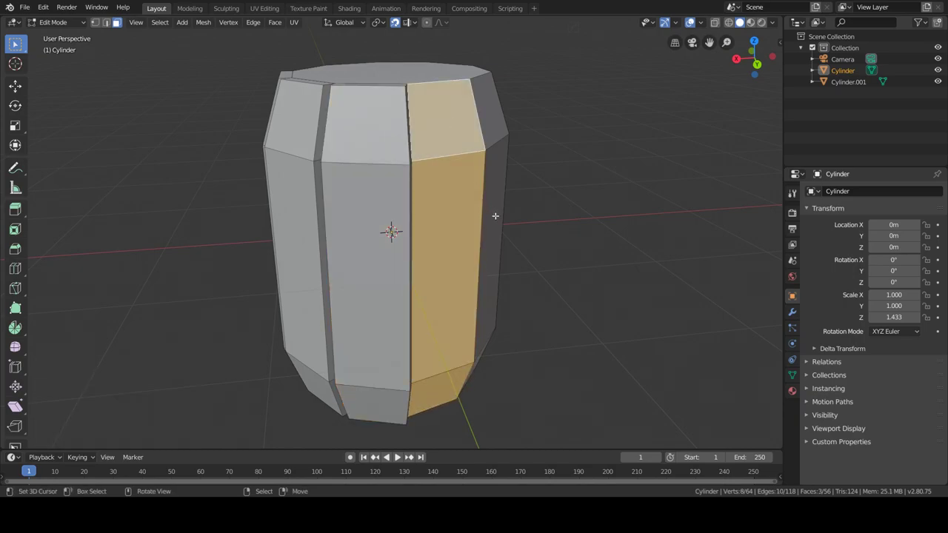
{"action": "type", "text": "e.1"}
{"action": "key", "text": "Return"}
Step: Extrude the next two columns on the right outward as staves
{"action": "middle_click_drag", "start_coordinate": [528, 314], "coordinate": [500, 308]}
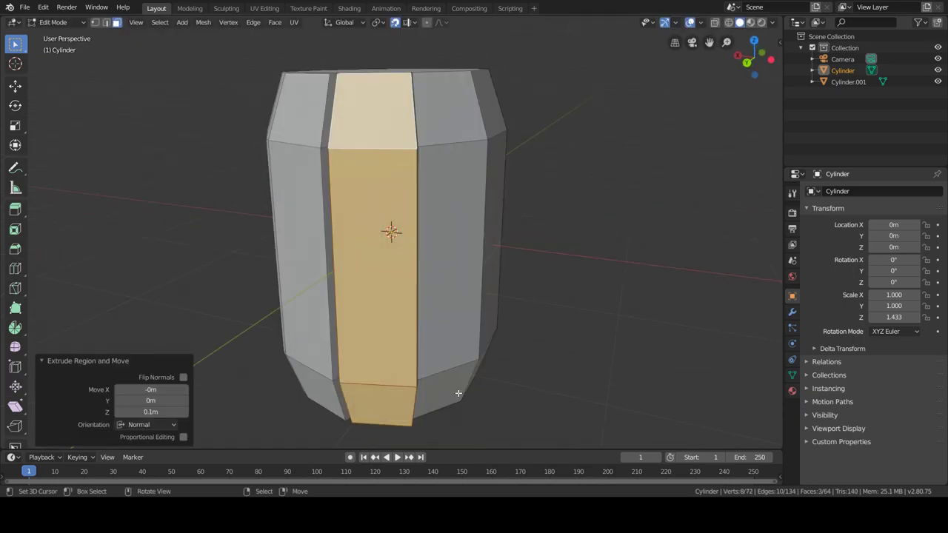
{"action": "left_click", "coordinate": [458, 296]}
{"action": "left_click", "coordinate": [455, 381], "text": "shift"}
{"action": "left_click", "coordinate": [448, 107], "text": "shift"}
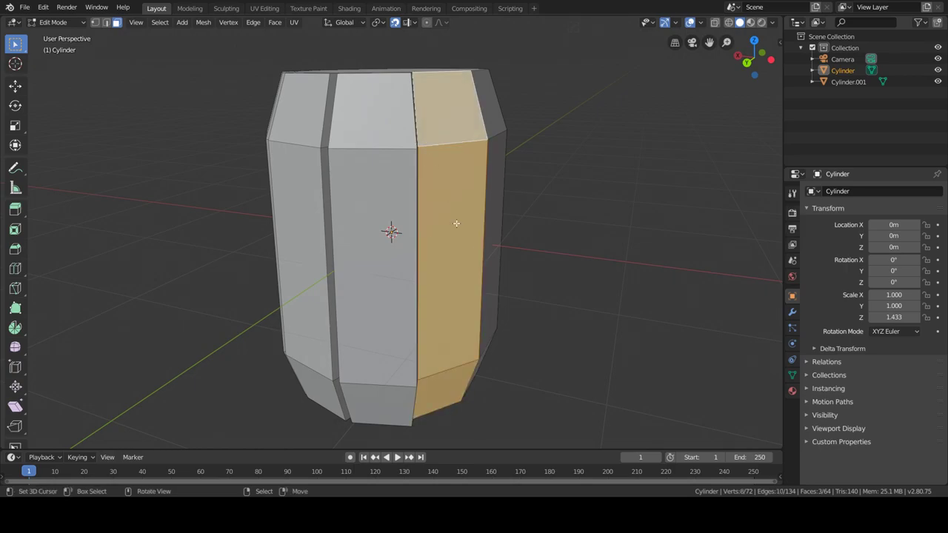
{"action": "key", "text": "e"}
{"action": "left_click", "coordinate": [508, 282]}
{"action": "middle_click_drag", "start_coordinate": [508, 281], "coordinate": [474, 328]}
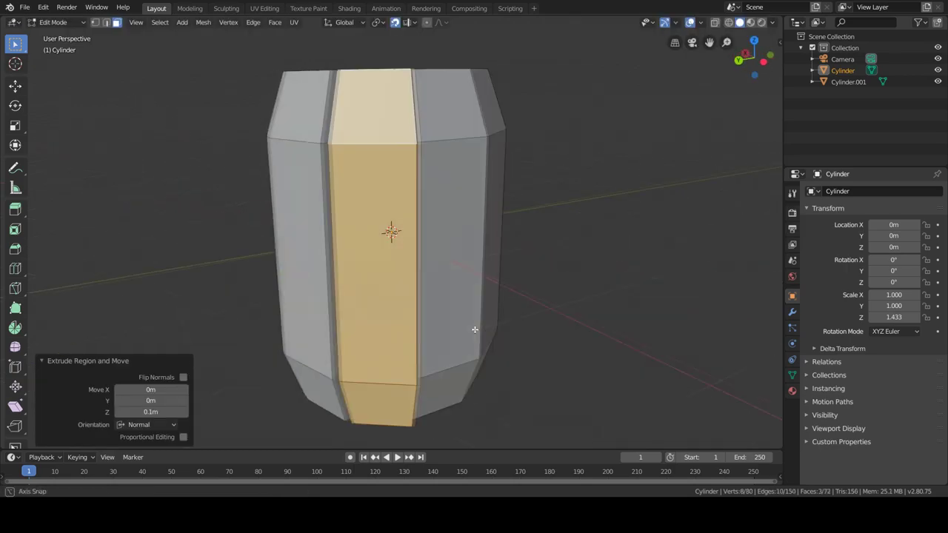
{"action": "left_click", "coordinate": [460, 389]}
{"action": "left_click", "coordinate": [445, 285], "text": "shift"}
{"action": "left_click", "coordinate": [444, 103], "text": "shift"}
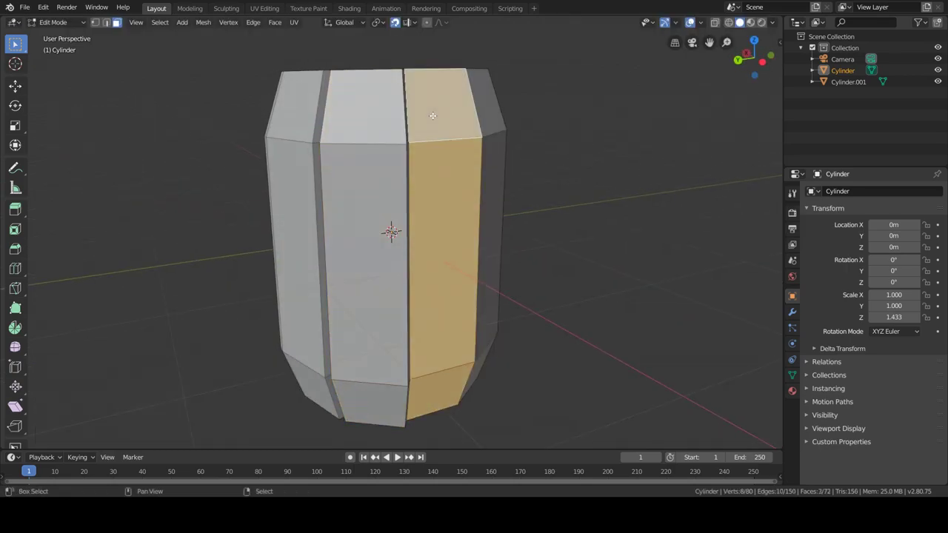
{"action": "key", "text": "e"}
{"action": "left_click", "coordinate": [532, 266]}
Step: Extrude the front column and the column to its right outward
{"action": "middle_click_drag", "start_coordinate": [540, 325], "coordinate": [451, 394]}
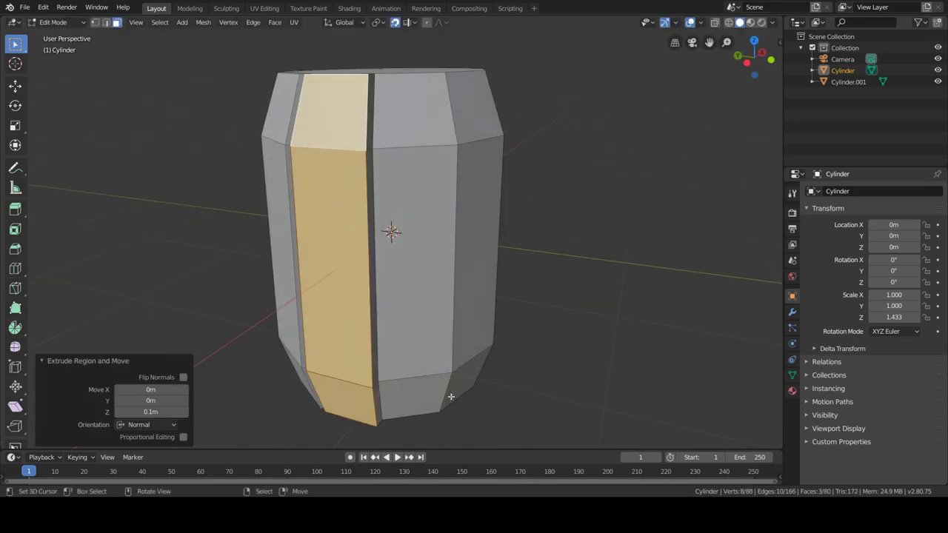
{"action": "left_click", "coordinate": [421, 317]}
{"action": "left_click", "coordinate": [400, 146], "text": "shift"}
{"action": "left_click", "coordinate": [406, 190], "text": "shift"}
{"action": "left_click", "coordinate": [406, 190], "text": "shift"}
{"action": "left_click", "coordinate": [414, 396], "text": "shift"}
{"action": "left_click", "coordinate": [425, 330], "text": "shift"}
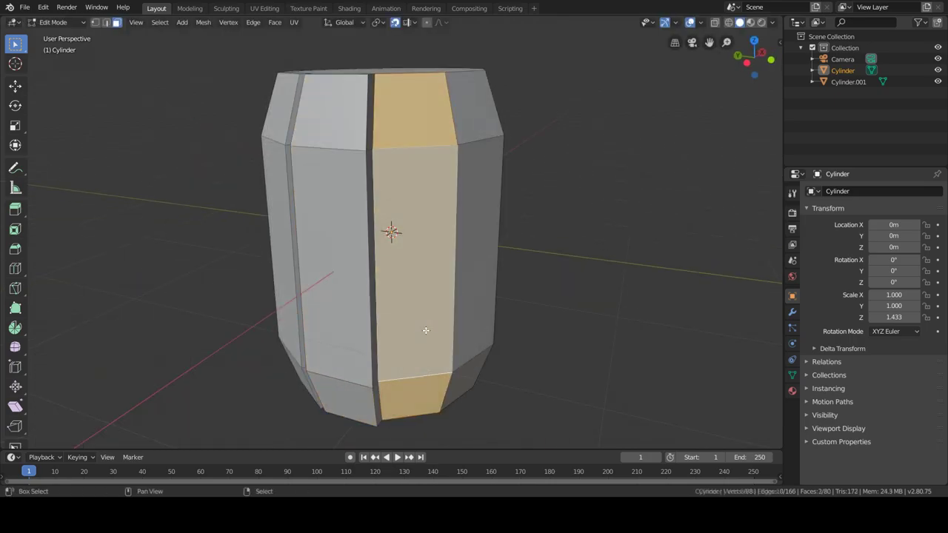
{"action": "key", "text": "e"}
{"action": "left_click", "coordinate": [424, 337]}
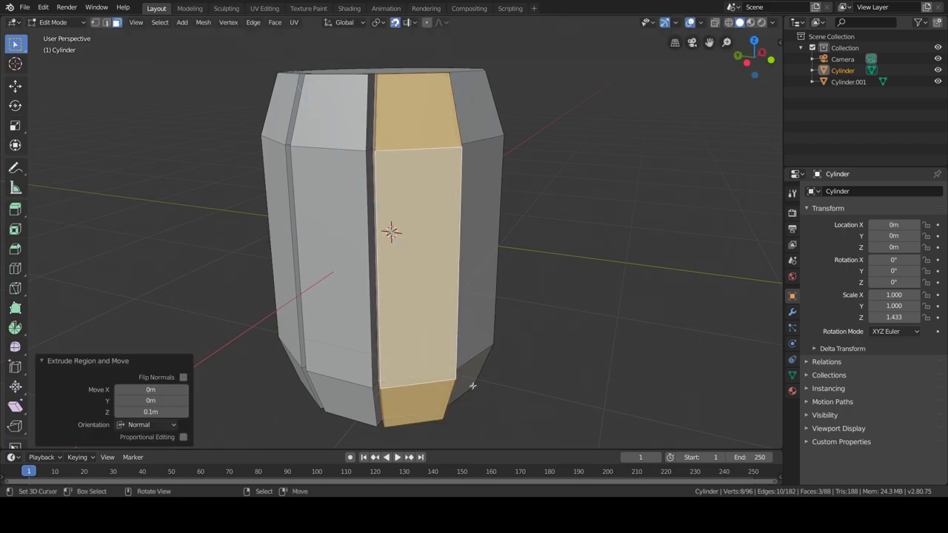
{"action": "left_click", "coordinate": [477, 314]}
{"action": "left_click", "coordinate": [483, 129], "text": "shift"}
{"action": "key", "text": "e"}
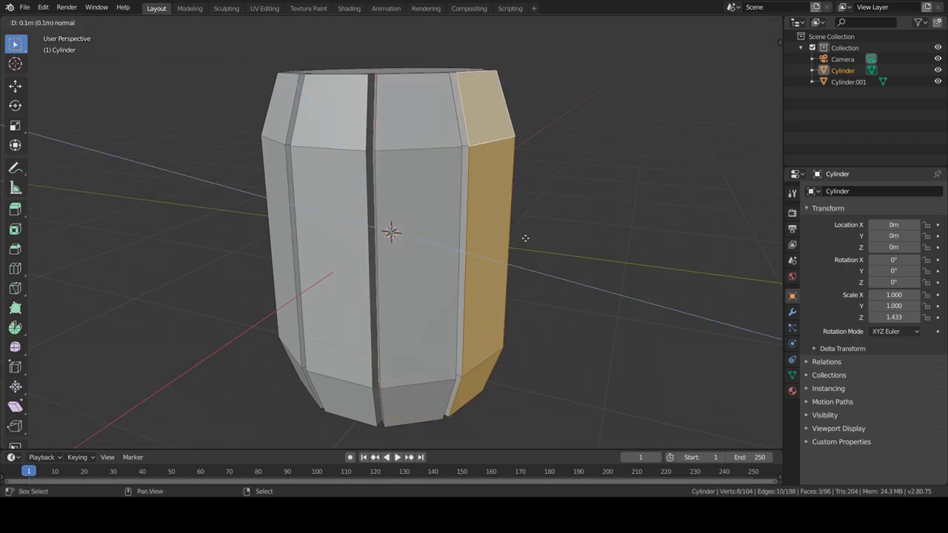
{"action": "left_click", "coordinate": [535, 269]}
Step: Extrude two further columns outward, continuing the staves around the barrel
{"action": "middle_click_drag", "start_coordinate": [535, 269], "coordinate": [467, 292]}
{"action": "left_click", "coordinate": [458, 373]}
{"action": "left_click", "coordinate": [444, 244], "text": "shift"}
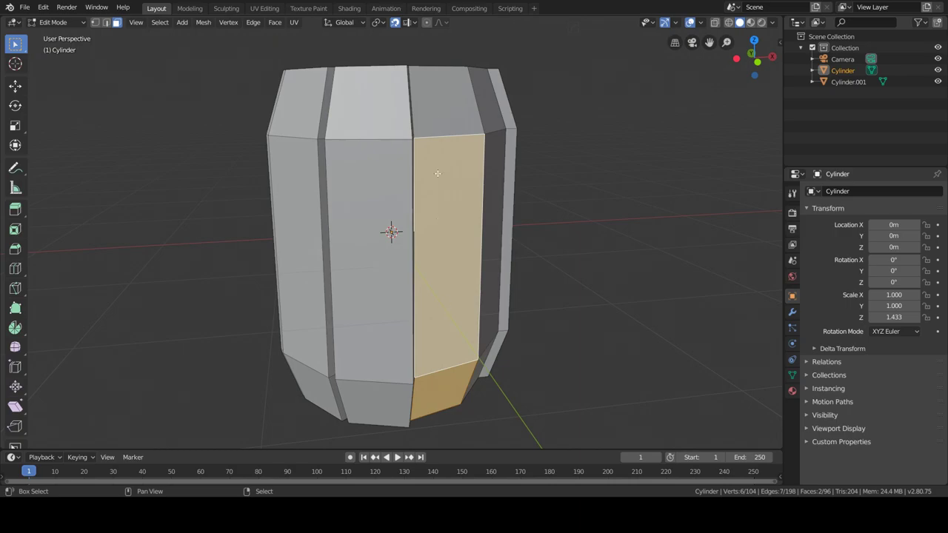
{"action": "left_click", "coordinate": [444, 103], "text": "shift"}
{"action": "key", "text": "e"}
{"action": "left_click", "coordinate": [563, 260]}
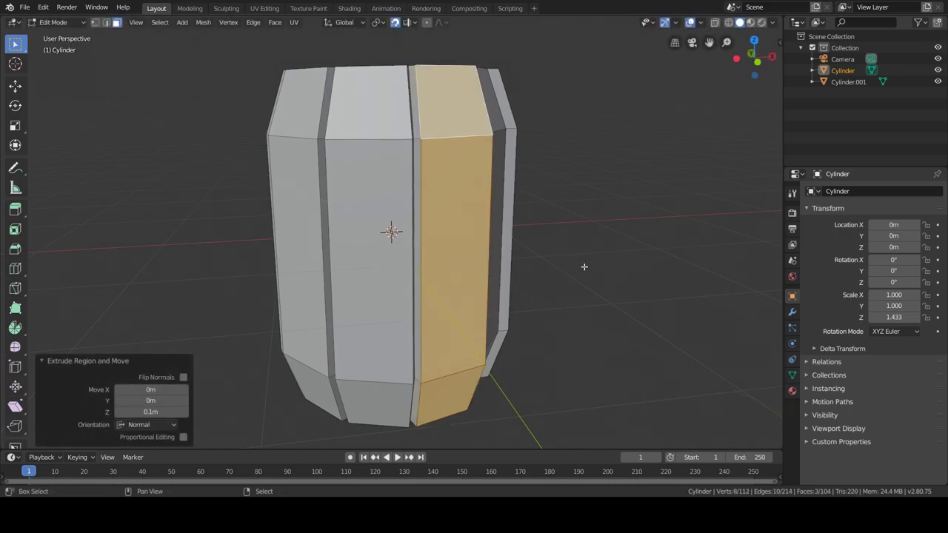
{"action": "middle_click_drag", "start_coordinate": [584, 267], "coordinate": [508, 301]}
{"action": "left_click", "coordinate": [433, 391]}
{"action": "left_click", "coordinate": [442, 236], "text": "shift"}
{"action": "left_click", "coordinate": [440, 100], "text": "shift"}
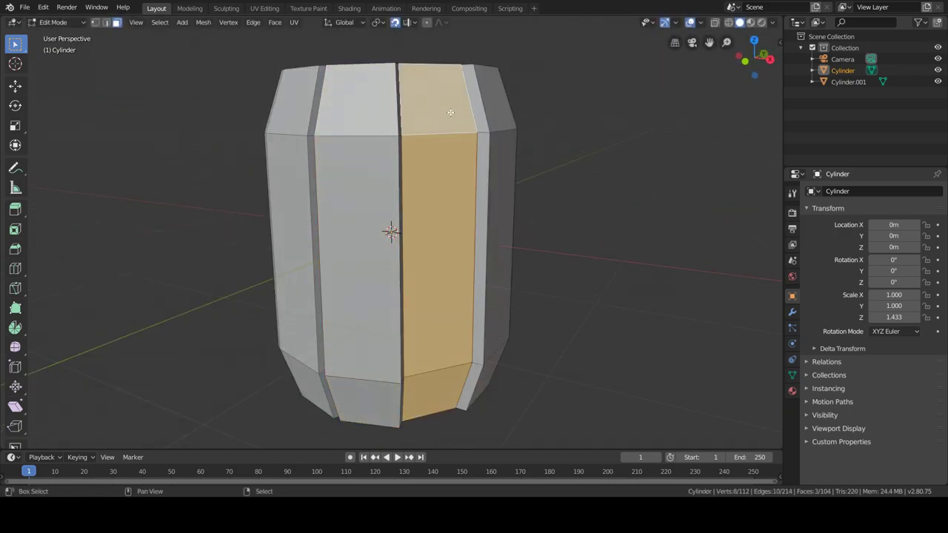
{"action": "key", "text": "e"}
{"action": "left_click", "coordinate": [528, 280]}
{"action": "mouse_move", "coordinate": [528, 280]}
{"action": "middle_mouse_down"}
{"action": "mouse_move", "coordinate": [470, 322]}
{"action": "mouse_move", "coordinate": [518, 321]}
{"action": "middle_mouse_up"}
Step: Extrude the last stave 0.1 m and delete the barrel's top faces
{"action": "type", "text": "e"}
{"action": "type", "text": ".1"}
{"action": "key", "text": "Return"}
{"action": "mouse_move", "coordinate": [581, 349]}
{"action": "middle_mouse_down"}
{"action": "mouse_move", "coordinate": [517, 374]}
{"action": "mouse_move", "coordinate": [504, 281]}
{"action": "middle_mouse_up"}
{"action": "left_click", "coordinate": [419, 165]}
{"action": "key", "text": "x"}
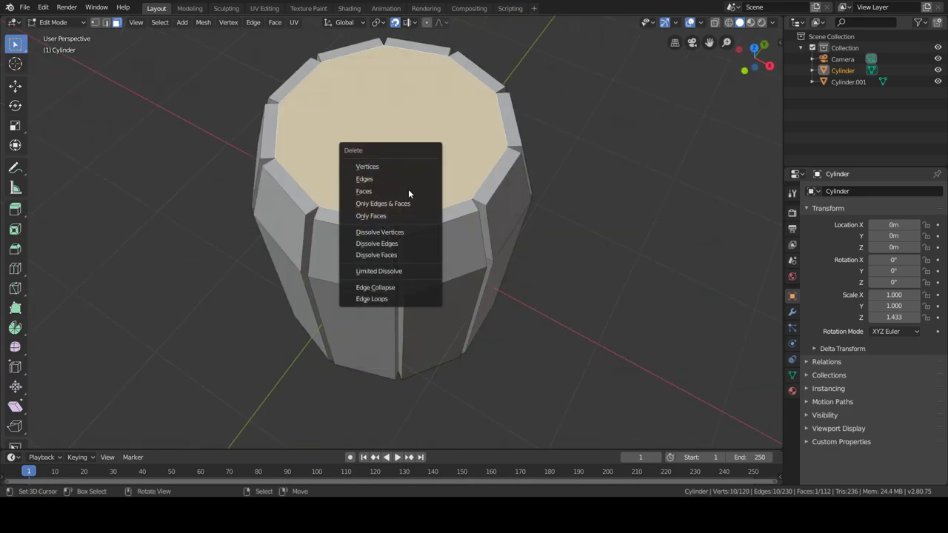
{"action": "left_click", "coordinate": [408, 191]}
{"action": "mouse_move", "coordinate": [402, 321]}
{"action": "middle_mouse_down"}
{"action": "mouse_move", "coordinate": [393, 207]}
{"action": "mouse_move", "coordinate": [404, 277]}
{"action": "middle_mouse_up"}
{"action": "left_click", "coordinate": [393, 207]}
{"action": "key", "text": "x"}
{"action": "left_click", "coordinate": [392, 216]}
Step: Hide Cylinder.001 to reveal the hollow ring of staves
{"action": "key", "text": "Tab"}
{"action": "left_click", "coordinate": [402, 133]}
{"action": "key", "text": "Tab"}
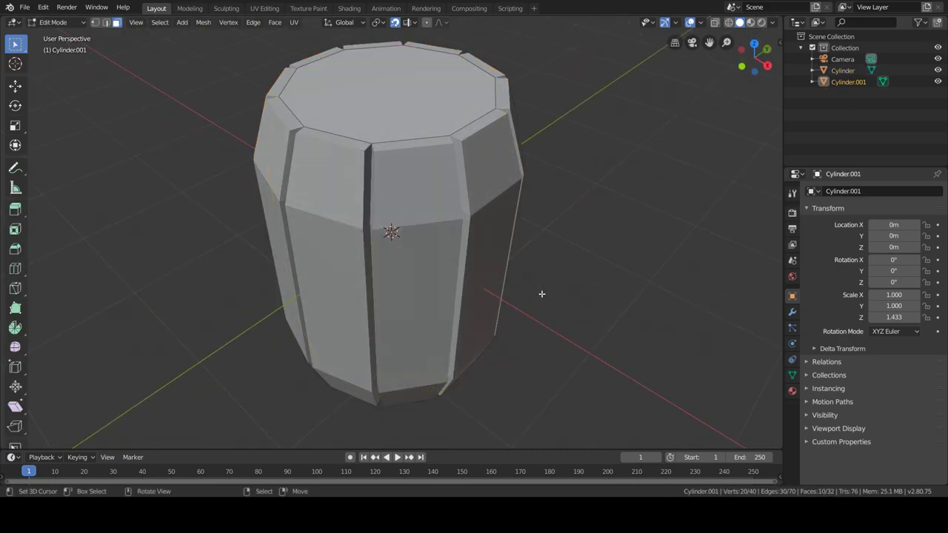
{"action": "key", "text": "Tab"}
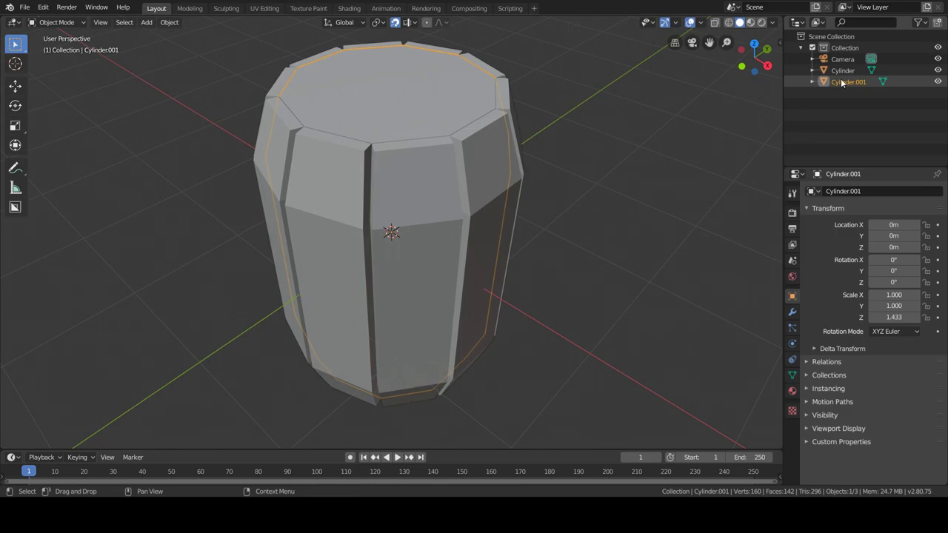
{"action": "left_click", "coordinate": [938, 82]}
{"action": "mouse_move", "coordinate": [458, 222]}
{"action": "middle_mouse_down"}
{"action": "mouse_move", "coordinate": [364, 219]}
{"action": "mouse_move", "coordinate": [353, 258]}
{"action": "mouse_move", "coordinate": [332, 210]}
{"action": "middle_mouse_up"}
Step: Edit the Cylinder barrel and select a stave's top inner edge in edge mode
{"action": "left_click", "coordinate": [393, 158]}
{"action": "key", "text": "Tab"}
{"action": "left_click", "coordinate": [399, 61]}
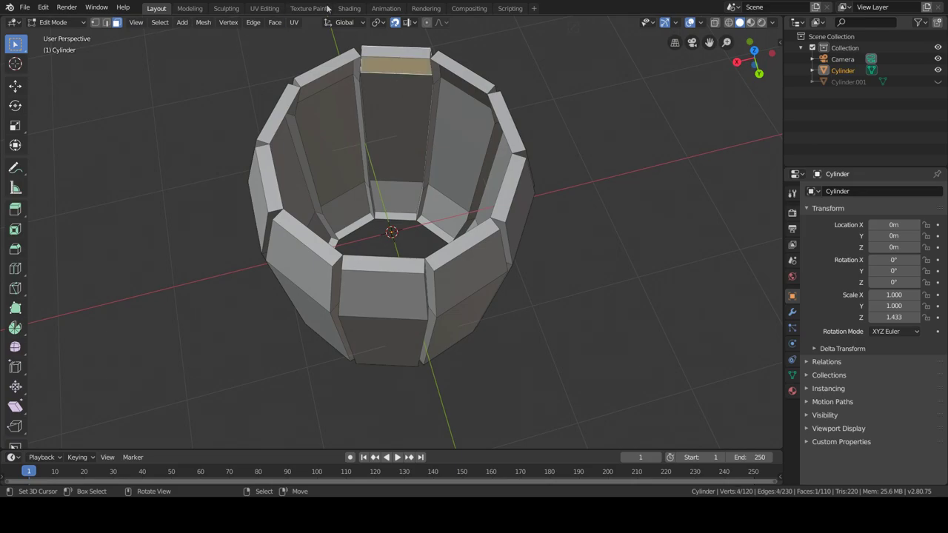
{"action": "left_click", "coordinate": [105, 24]}
{"action": "left_click", "coordinate": [398, 53]}
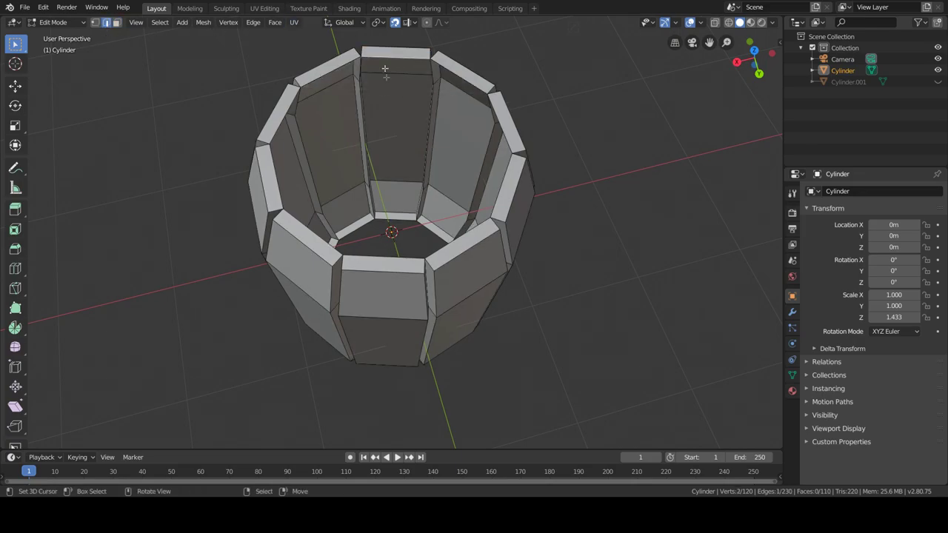
Step: Zoom in on the rim and fill the first three inner gaps between neighbouring staves with faces
{"action": "mouse_move", "coordinate": [390, 88]}
{"action": "middle_mouse_down", "text": "ctrl"}
{"action": "mouse_move", "coordinate": [389, 75]}
{"action": "mouse_move", "coordinate": [391, 143]}
{"action": "middle_mouse_up", "text": "ctrl"}
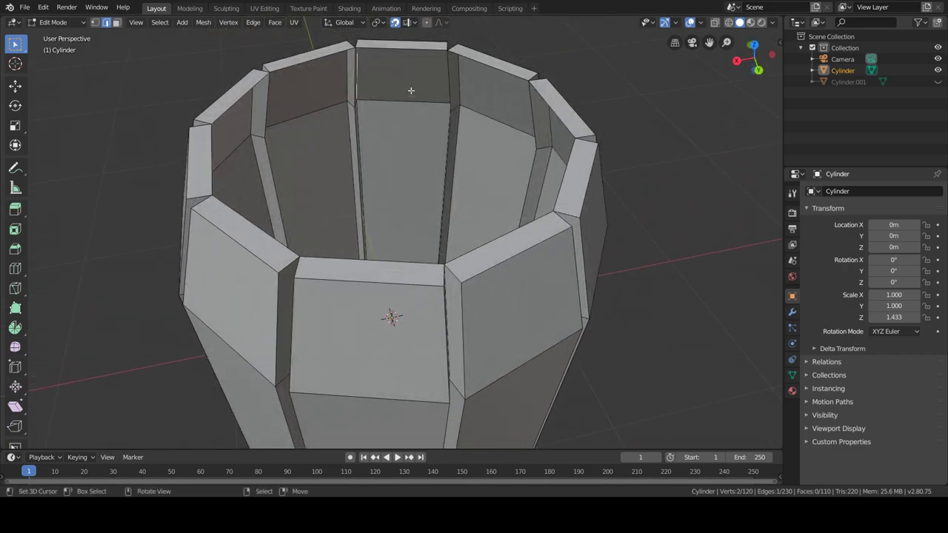
{"action": "middle_click_drag", "start_coordinate": [412, 91], "coordinate": [431, 107]}
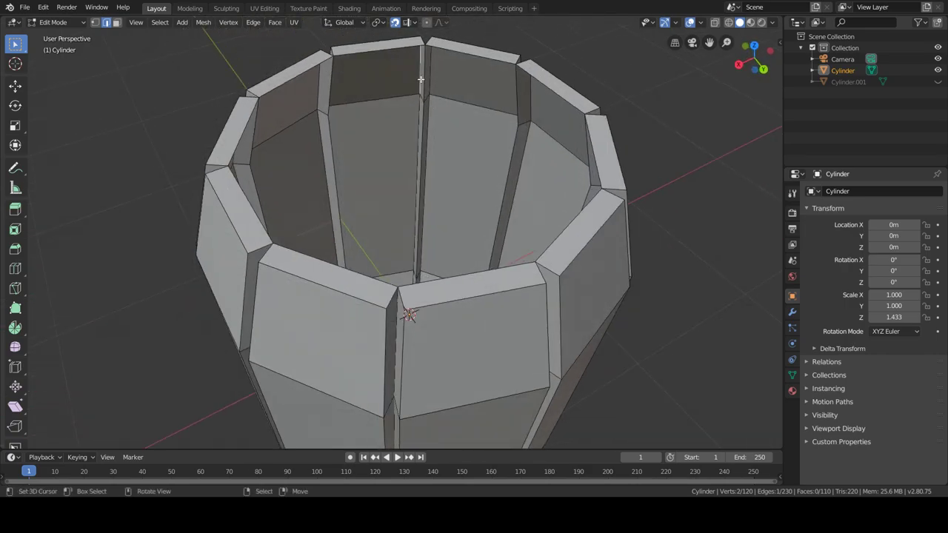
{"action": "middle_click_drag", "start_coordinate": [335, 76], "coordinate": [394, 73]}
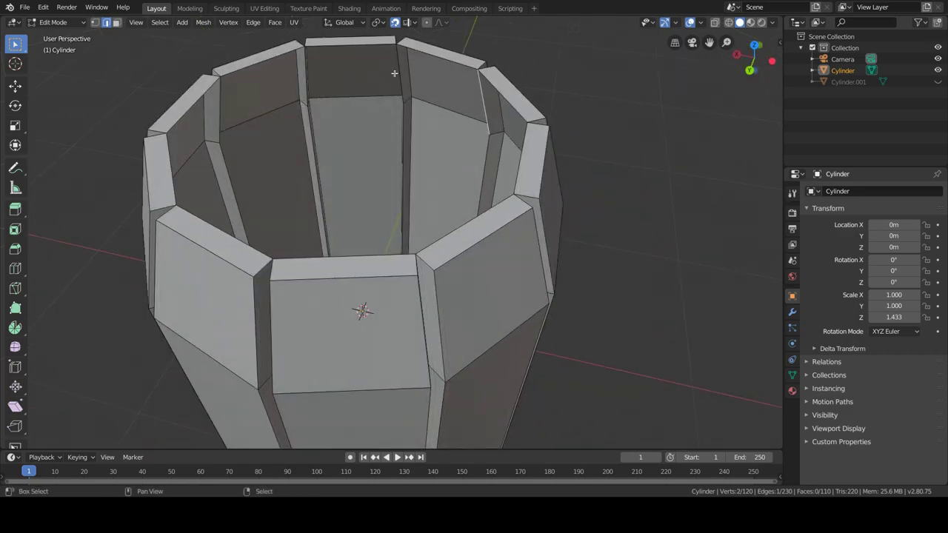
{"action": "key", "text": "f"}
{"action": "middle_click_drag", "start_coordinate": [400, 74], "coordinate": [426, 105]}
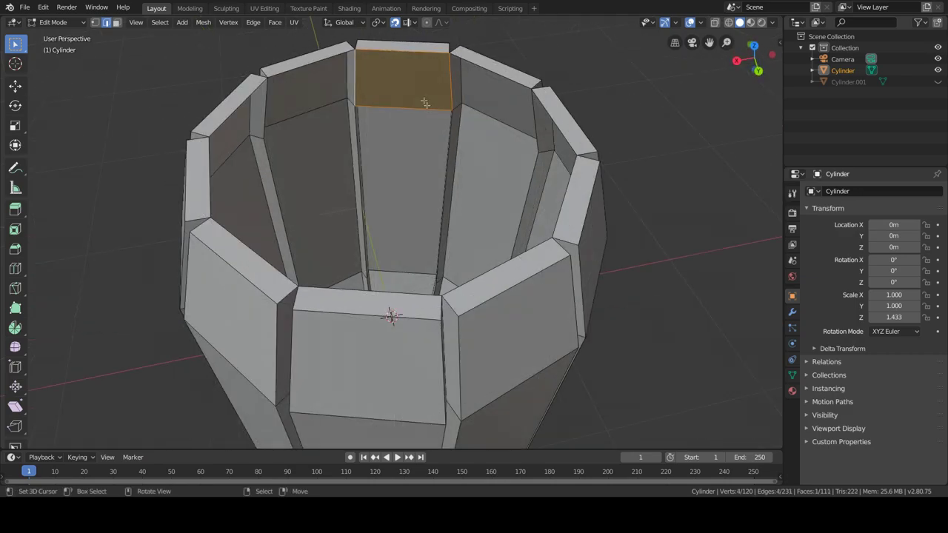
{"action": "left_click", "coordinate": [352, 74]}
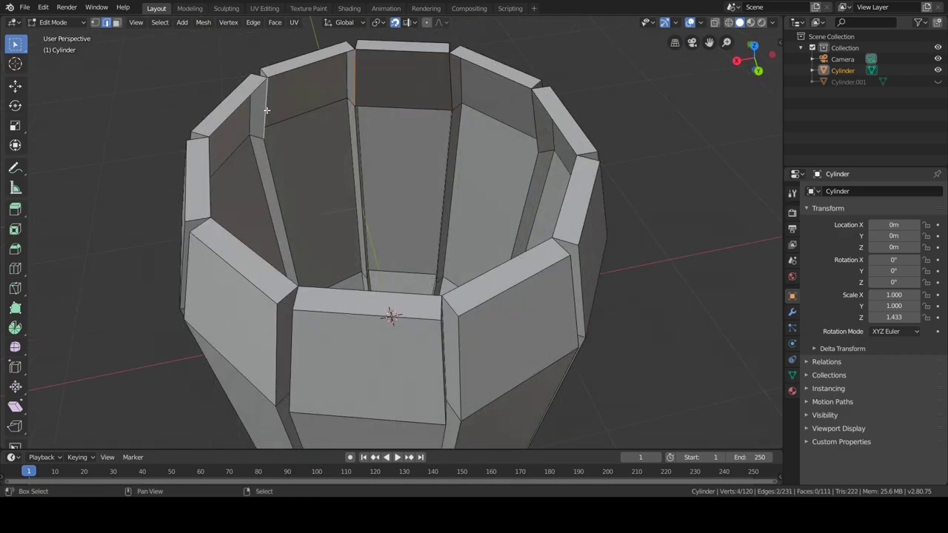
{"action": "key", "text": "f"}
{"action": "middle_click_drag", "start_coordinate": [232, 168], "coordinate": [213, 124]}
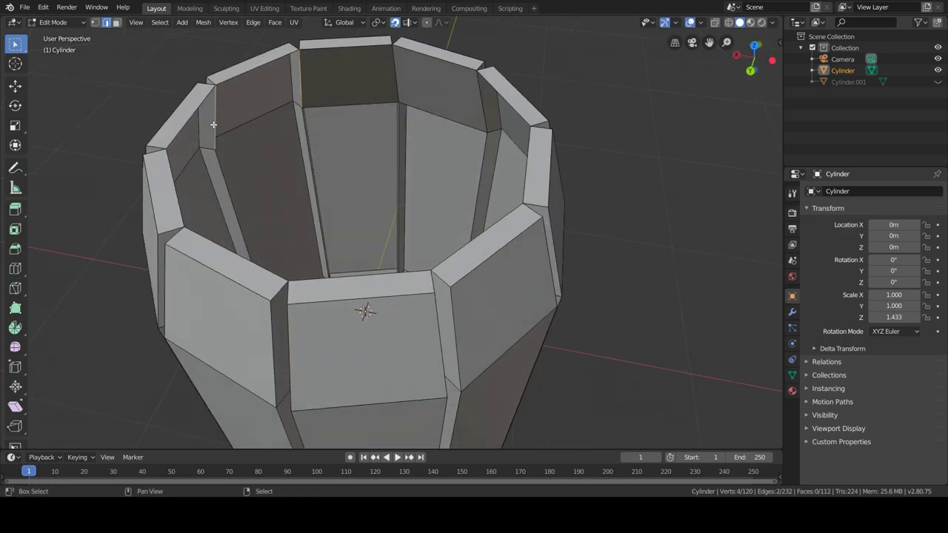
{"action": "key", "text": "f"}
Step: Fill the next gaps along the upper and top-left rim, each from its two bordering edges
{"action": "left_click", "coordinate": [218, 133]}
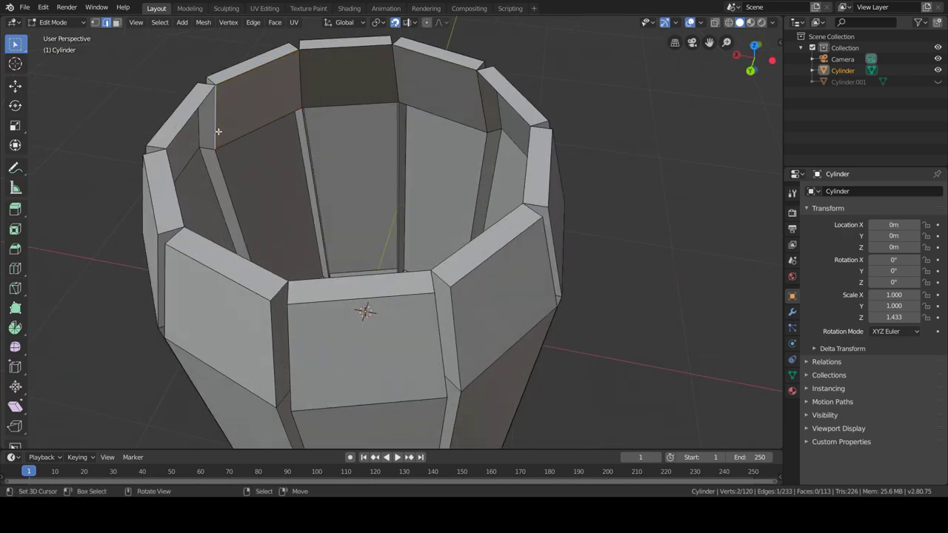
{"action": "middle_click_drag", "start_coordinate": [308, 198], "coordinate": [219, 83]}
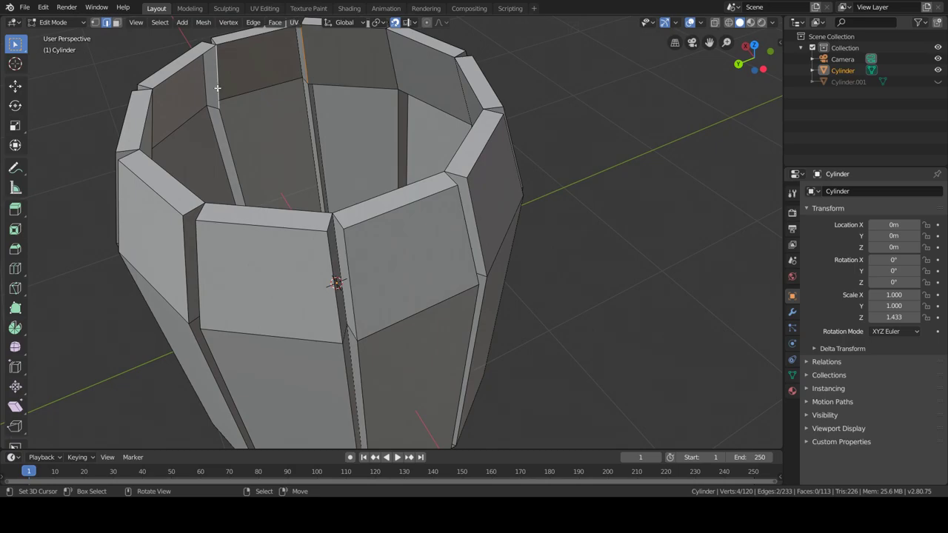
{"action": "key", "text": "f"}
{"action": "key", "text": "f"}
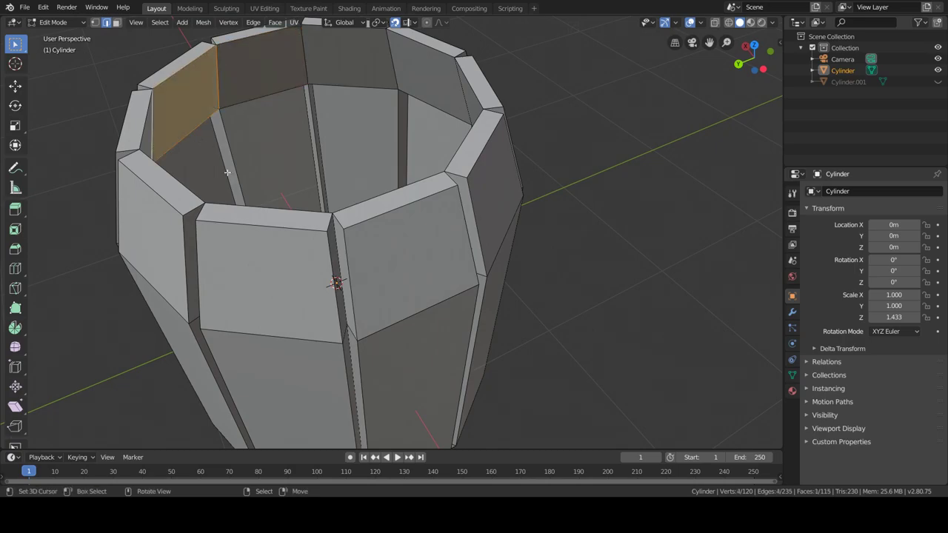
{"action": "middle_click_drag", "start_coordinate": [173, 134], "coordinate": [176, 114]}
{"action": "left_click", "coordinate": [257, 51]}
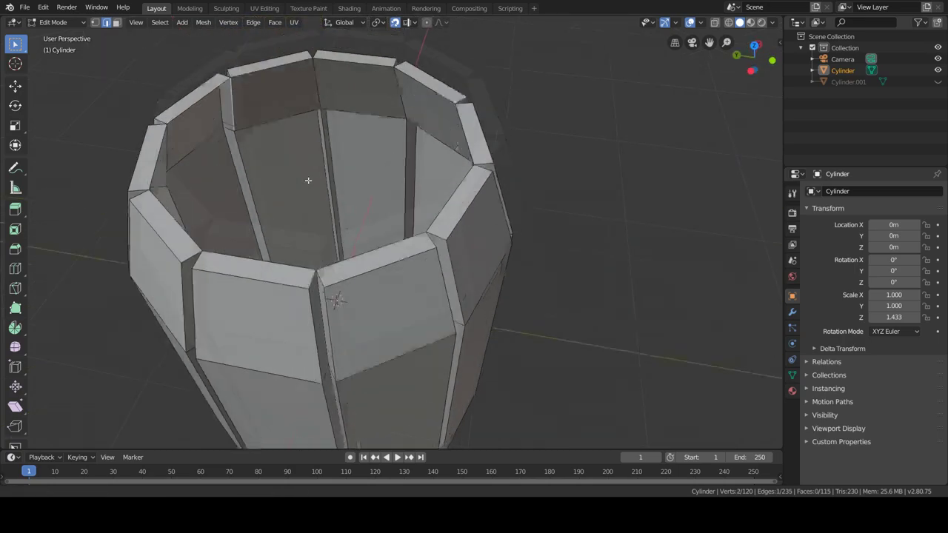
{"action": "middle_click_drag", "start_coordinate": [257, 51], "coordinate": [162, 124]}
{"action": "left_click", "coordinate": [151, 120], "text": "shift"}
{"action": "key", "text": "f"}
{"action": "left_click", "coordinate": [151, 118]}
{"action": "middle_click_drag", "start_coordinate": [172, 118], "coordinate": [171, 142]}
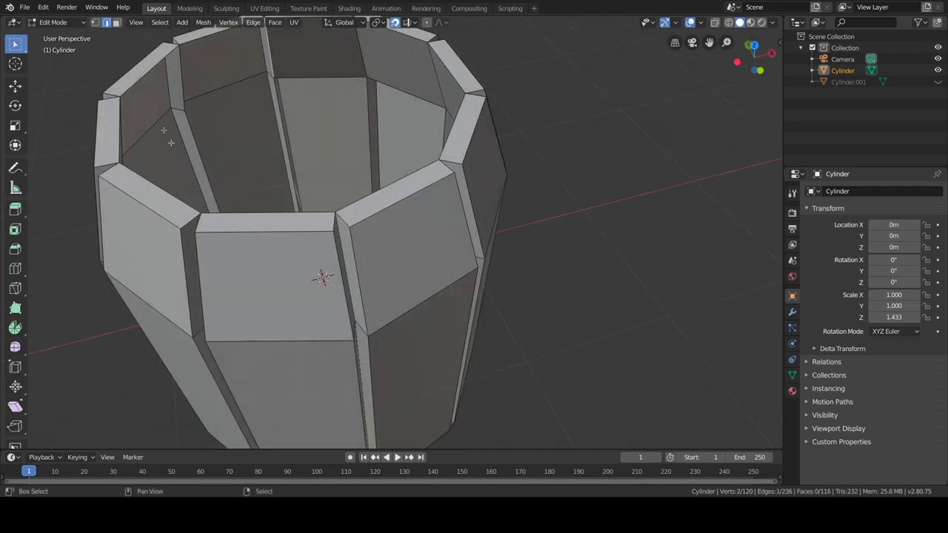
{"action": "key", "text": "f"}
Step: Fill the remaining rim gaps through the last one, bringing the barrel to 120 faces
{"action": "left_click", "coordinate": [190, 90]}
{"action": "middle_click_drag", "start_coordinate": [270, 167], "coordinate": [219, 87]}
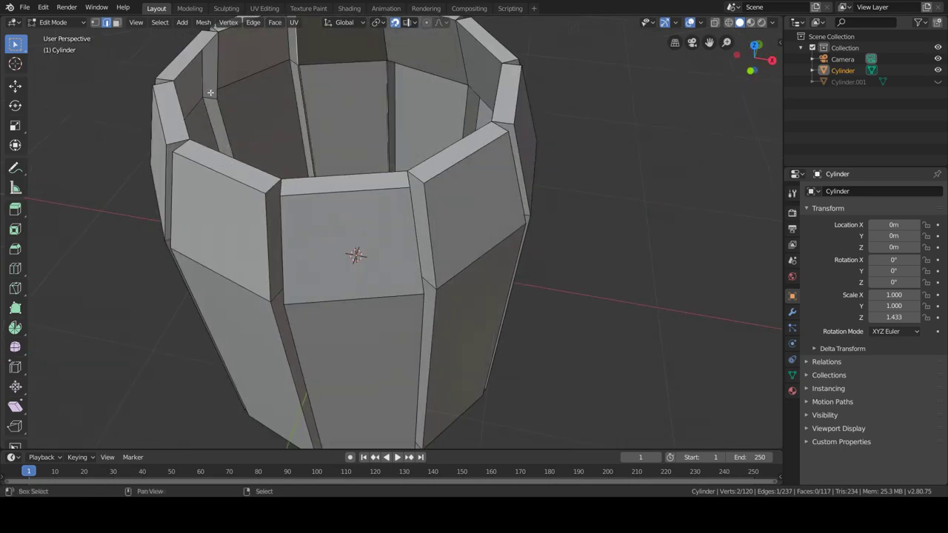
{"action": "key", "text": "f"}
{"action": "left_click", "coordinate": [225, 91]}
{"action": "mouse_move", "coordinate": [225, 91]}
{"action": "middle_mouse_down"}
{"action": "mouse_move", "coordinate": [269, 80]}
{"action": "mouse_move", "coordinate": [421, 131]}
{"action": "middle_mouse_up"}
{"action": "key", "text": "f"}
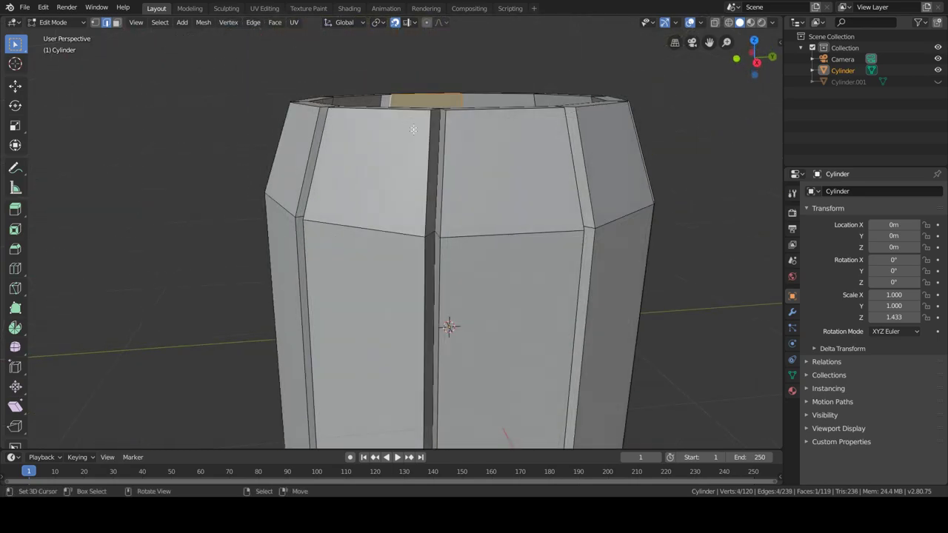
{"action": "left_click", "coordinate": [475, 58]}
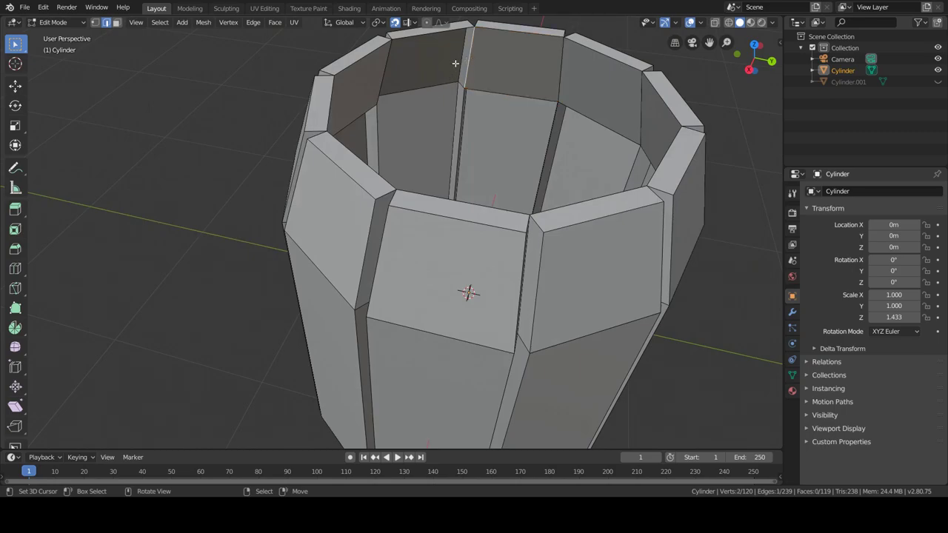
{"action": "left_click", "coordinate": [419, 73], "text": "shift"}
{"action": "key", "text": "f"}
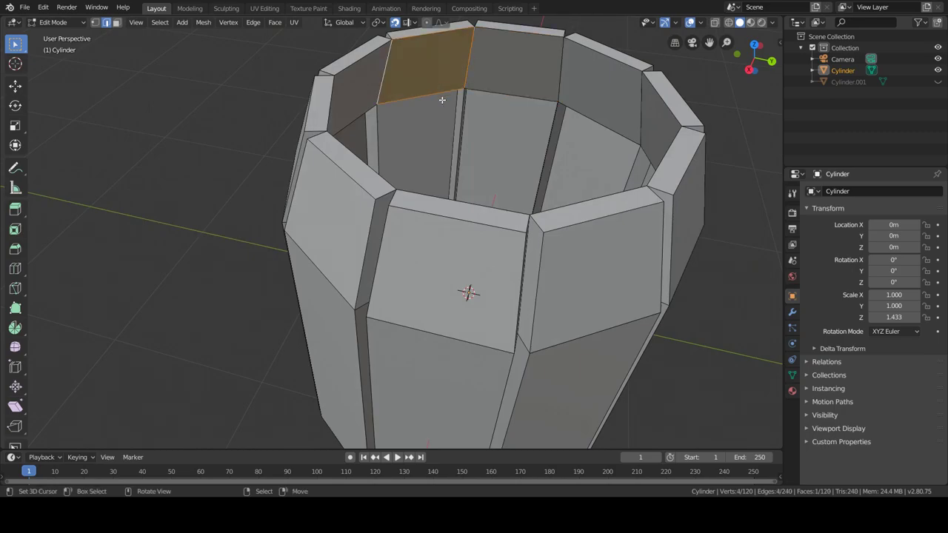
{"action": "key", "text": "ctrl+r"}
{"action": "key", "text": "Tab"}
{"action": "key", "text": "Tab"}
Step: Select the inner top-rim edge loop and cap it with a new face
{"action": "left_click", "coordinate": [428, 98], "text": "alt"}
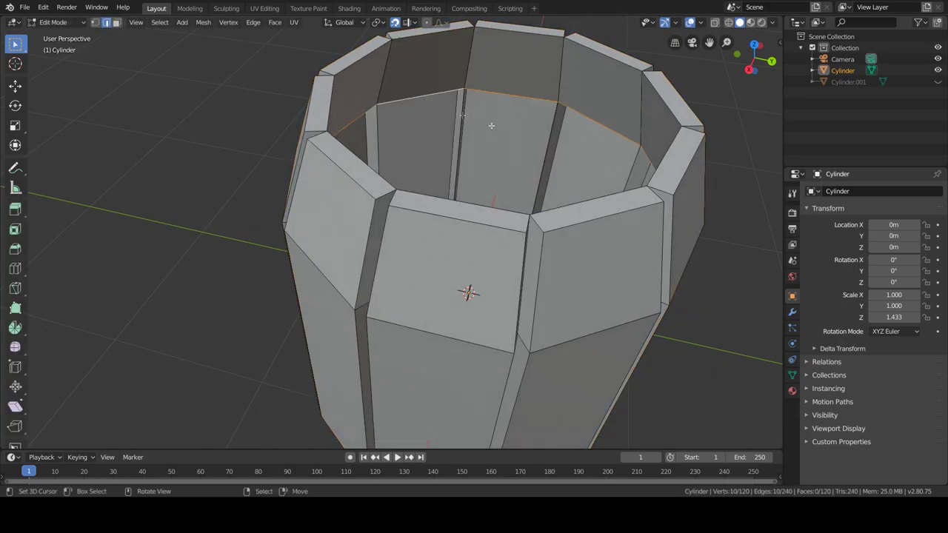
{"action": "key", "text": "g"}
{"action": "key", "text": "z"}
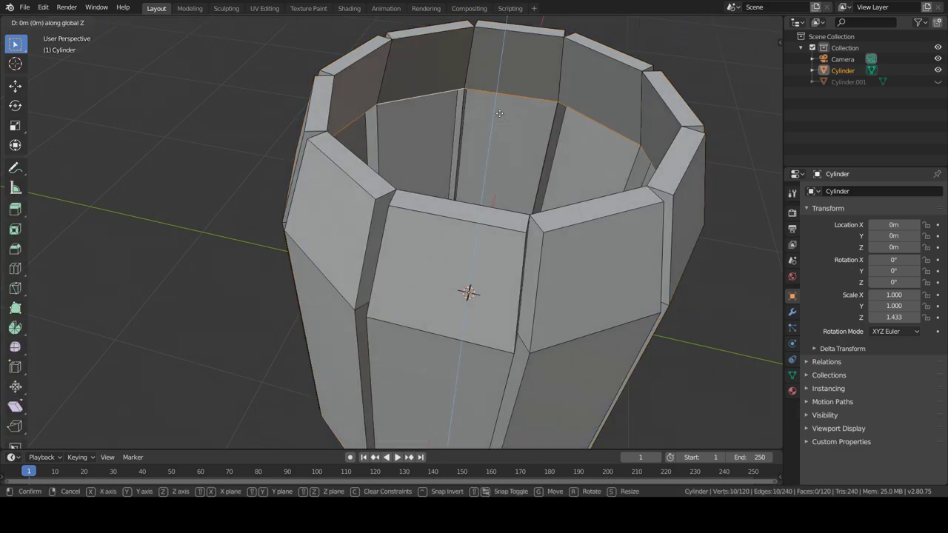
{"action": "left_click", "coordinate": [499, 111]}
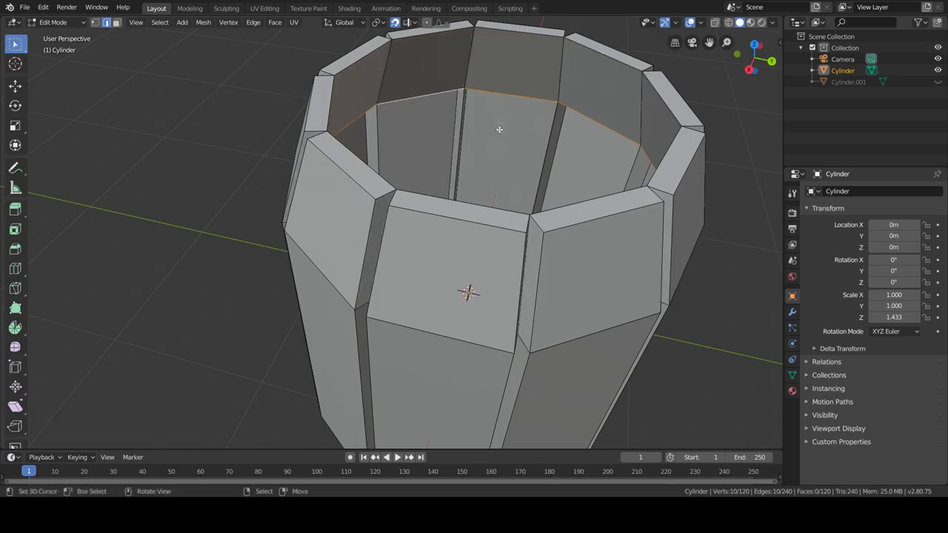
{"action": "middle_click_drag", "start_coordinate": [477, 140], "coordinate": [462, 144]}
{"action": "key", "text": "f"}
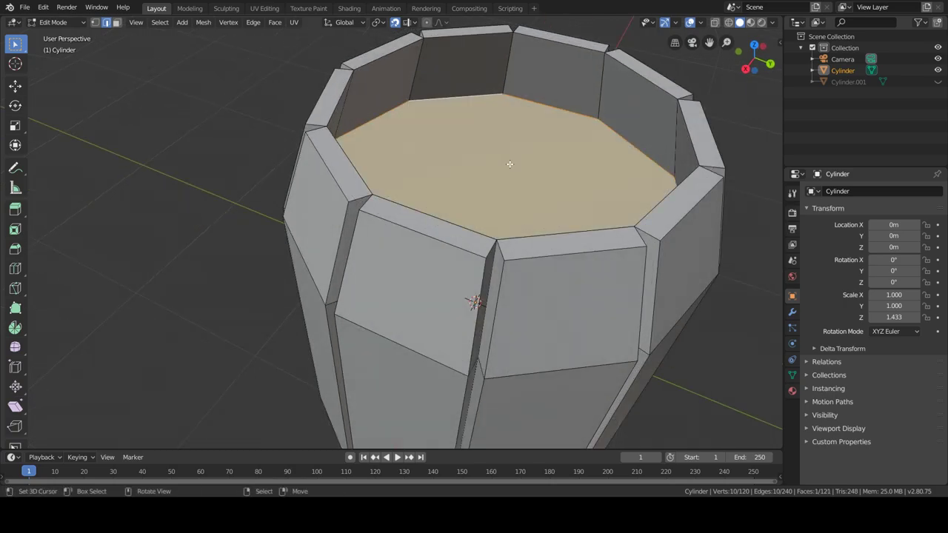
Step: Extrude the top face 0.3 m down into the barrel and shrink it to about 0.93
{"action": "key", "text": "e"}
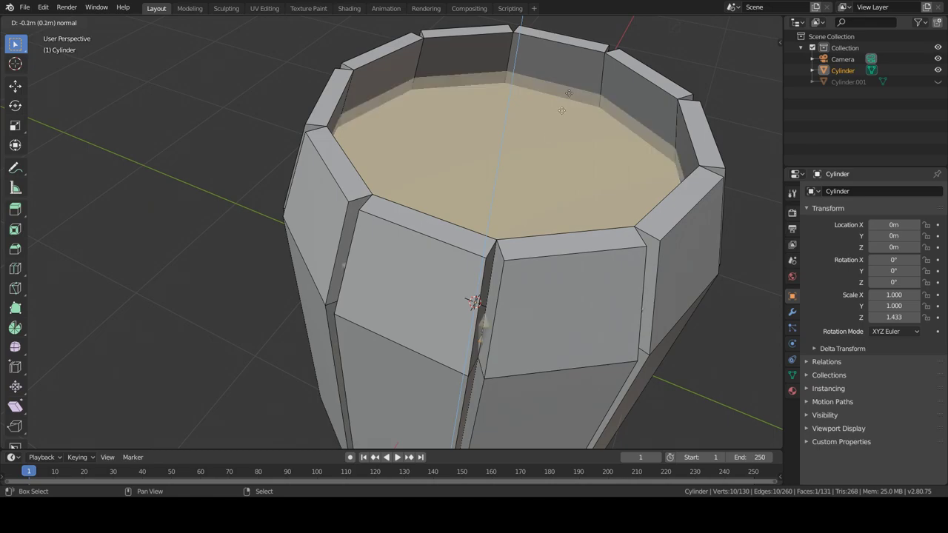
{"action": "left_click", "coordinate": [601, 421]}
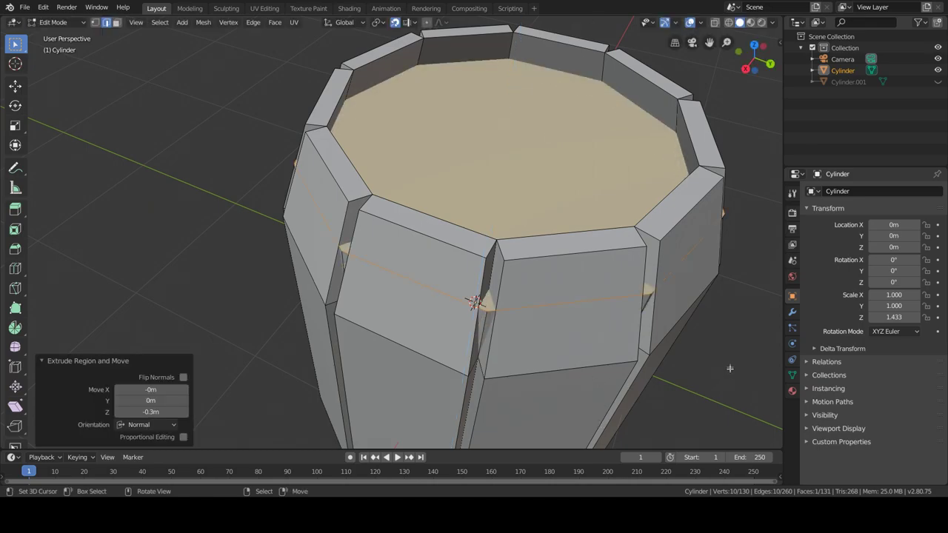
{"action": "key", "text": "s"}
{"action": "left_click", "coordinate": [689, 342]}
{"action": "middle_click_drag", "start_coordinate": [688, 342], "coordinate": [655, 362]}
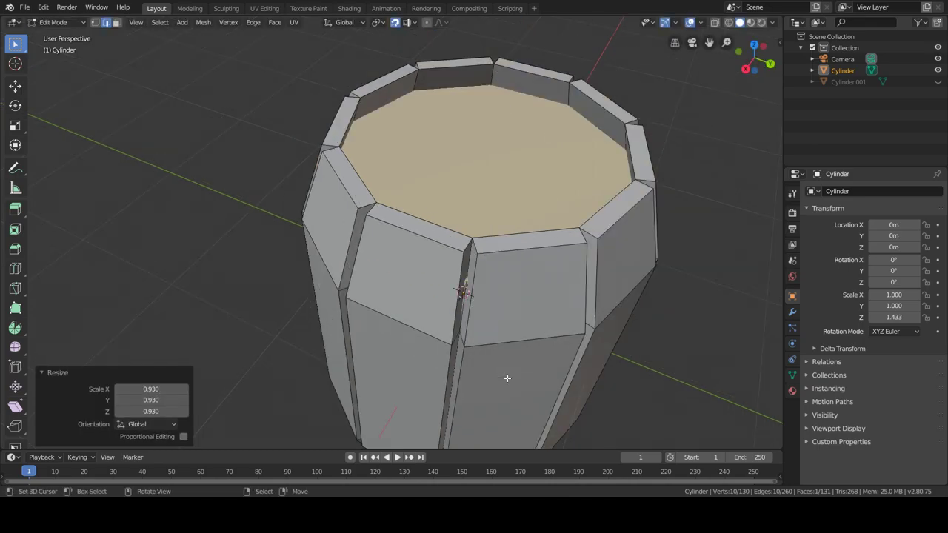
{"action": "key", "text": "s"}
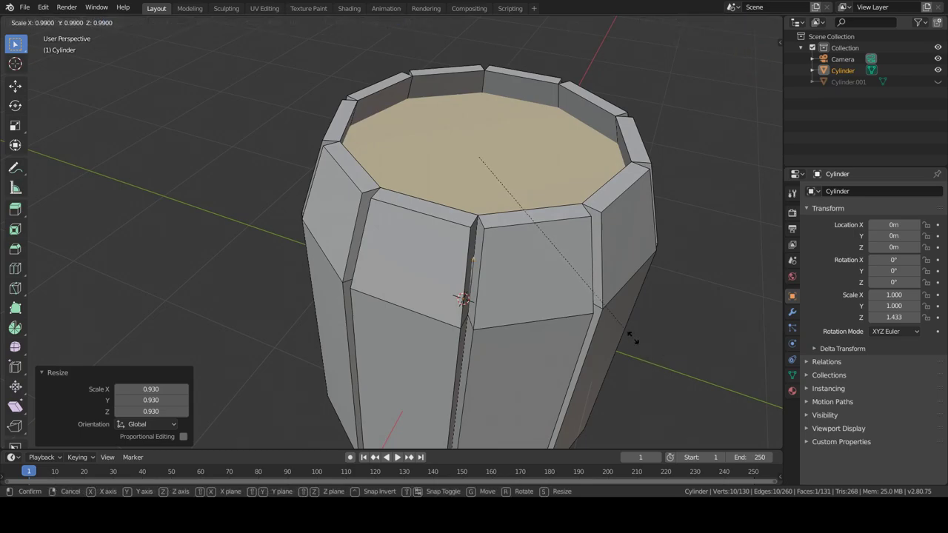
{"action": "left_click", "coordinate": [570, 280]}
Step: Return to Object Mode, cancelling a trial loop cut on the barrel
{"action": "key", "text": "Tab"}
{"action": "mouse_move", "coordinate": [472, 305]}
{"action": "middle_mouse_down"}
{"action": "mouse_move", "coordinate": [456, 339]}
{"action": "mouse_move", "coordinate": [485, 286]}
{"action": "mouse_move", "coordinate": [433, 310]}
{"action": "mouse_move", "coordinate": [467, 314]}
{"action": "mouse_move", "coordinate": [459, 307]}
{"action": "middle_mouse_up"}
{"action": "scroll", "coordinate": [486, 286], "scroll_direction": "down", "scroll_amount": 5}
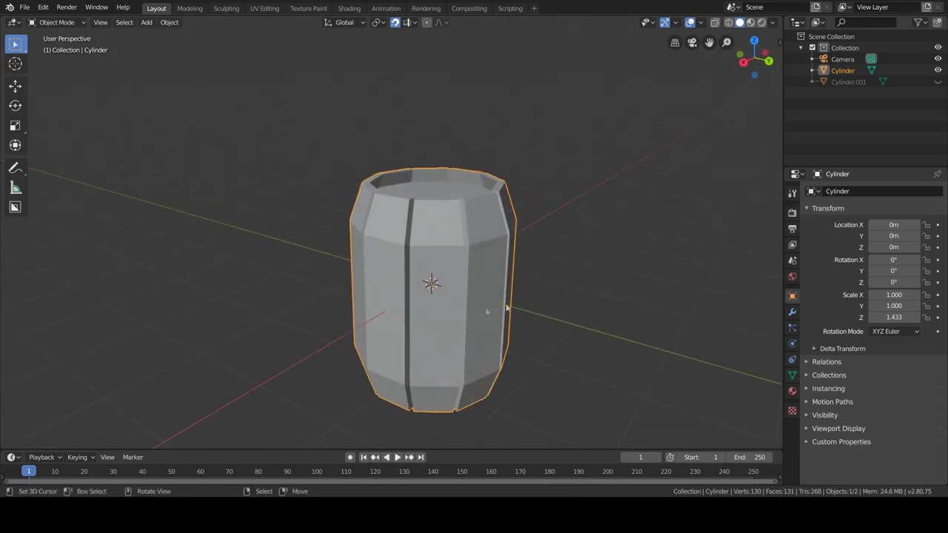
{"action": "key", "text": "Tab"}
{"action": "key", "text": "ctrl+r"}
{"action": "scroll", "coordinate": [484, 307], "scroll_direction": "up", "scroll_amount": 1}
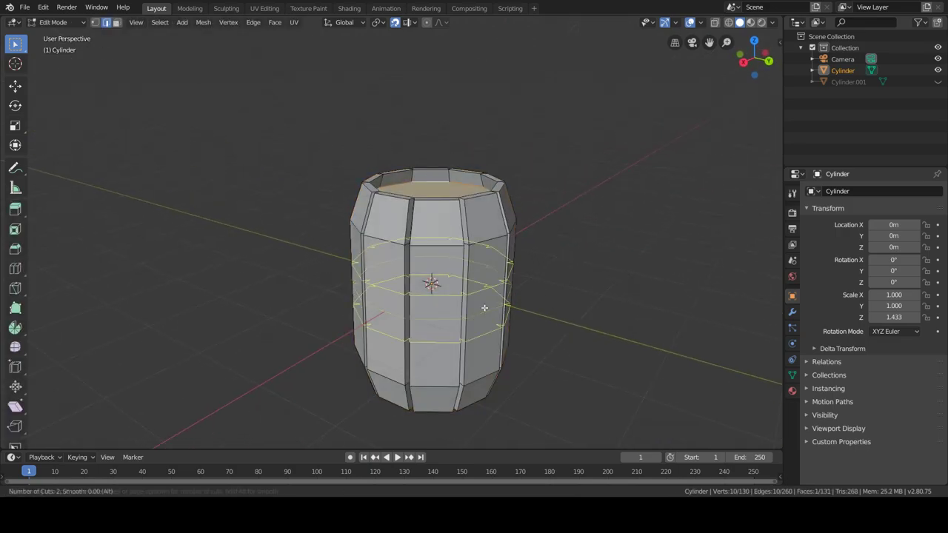
{"action": "scroll", "coordinate": [485, 307], "scroll_direction": "down", "scroll_amount": 1}
{"action": "key", "text": "Escape"}
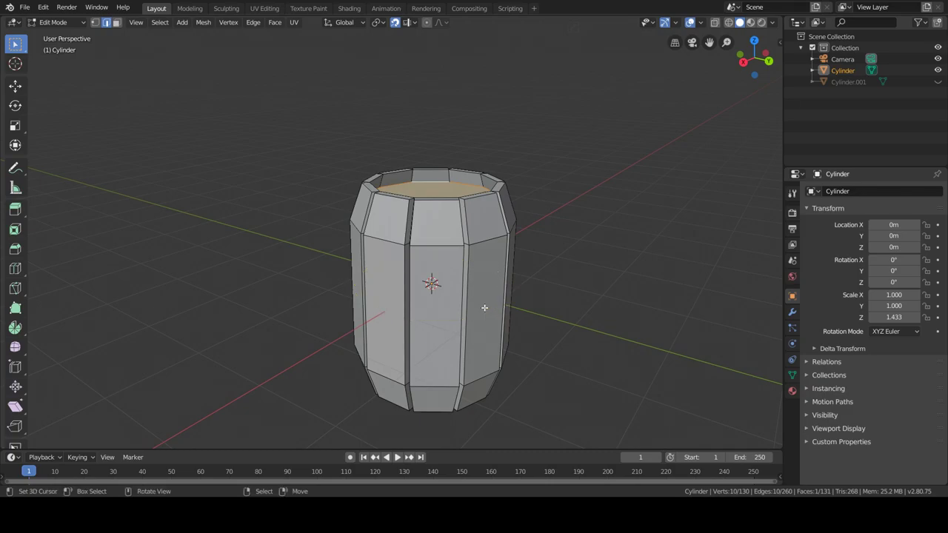
{"action": "key", "text": "Tab"}
Step: Unhide Cylinder.001 and widen its vertical edges 1.04 horizontally, keeping the height fixed
{"action": "left_click", "coordinate": [902, 82]}
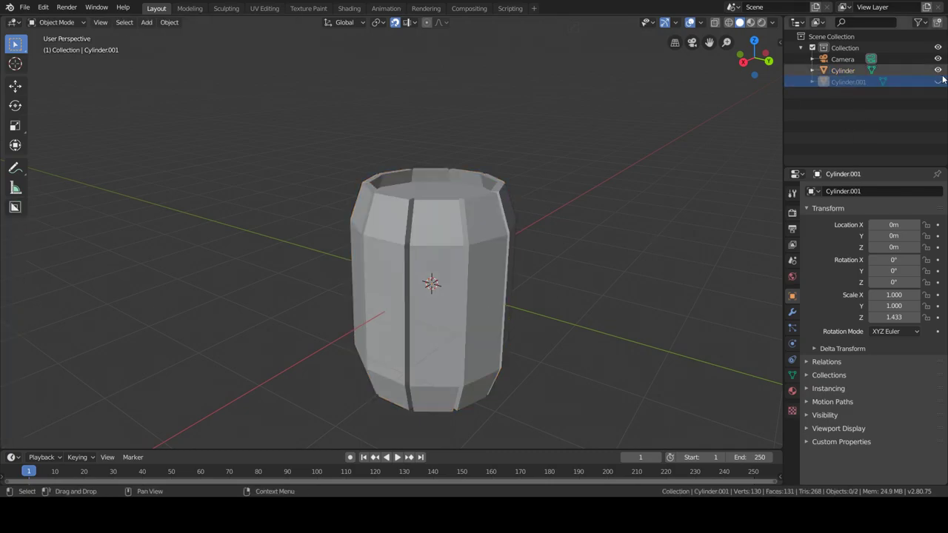
{"action": "left_click", "coordinate": [937, 82]}
{"action": "key", "text": "Tab"}
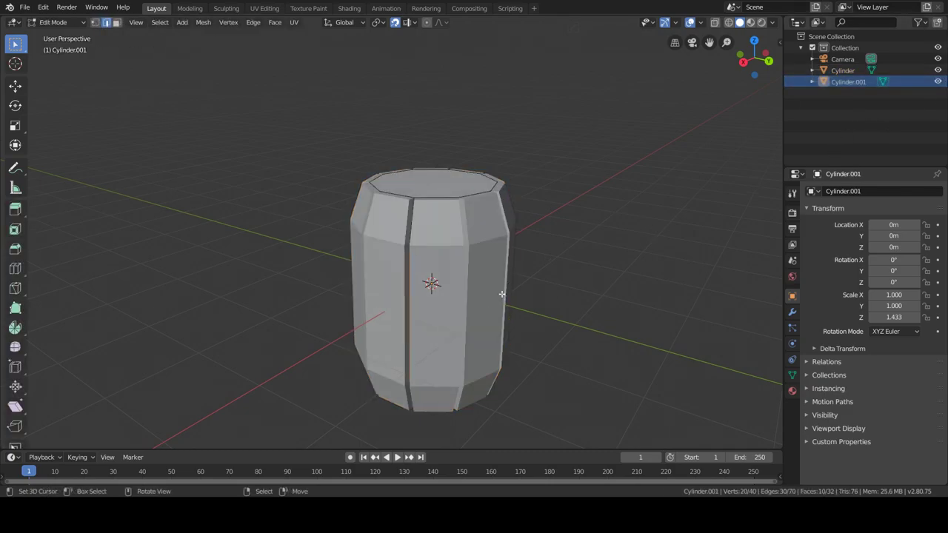
{"action": "key", "text": "s"}
{"action": "key", "text": "shift+z"}
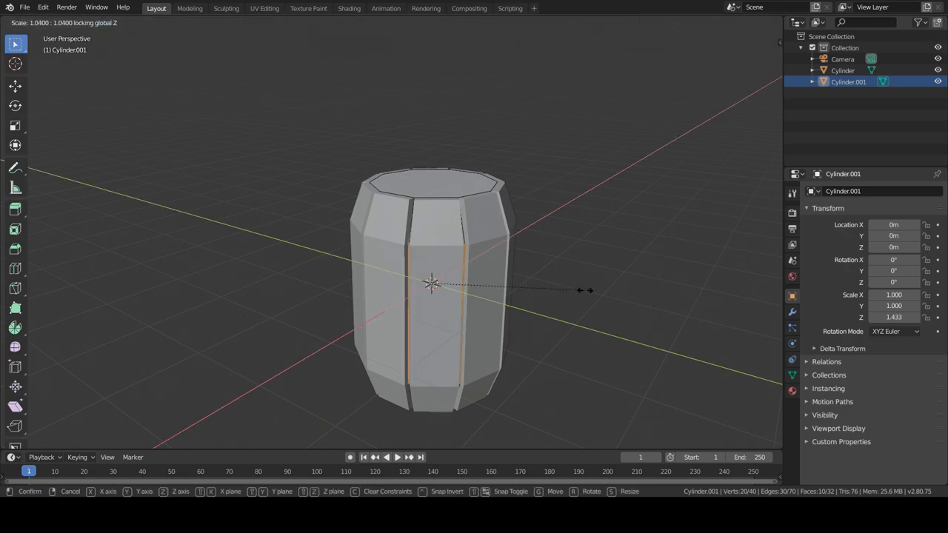
{"action": "key", "text": "Escape"}
{"action": "key", "text": "Tab"}
{"action": "key", "text": "Tab"}
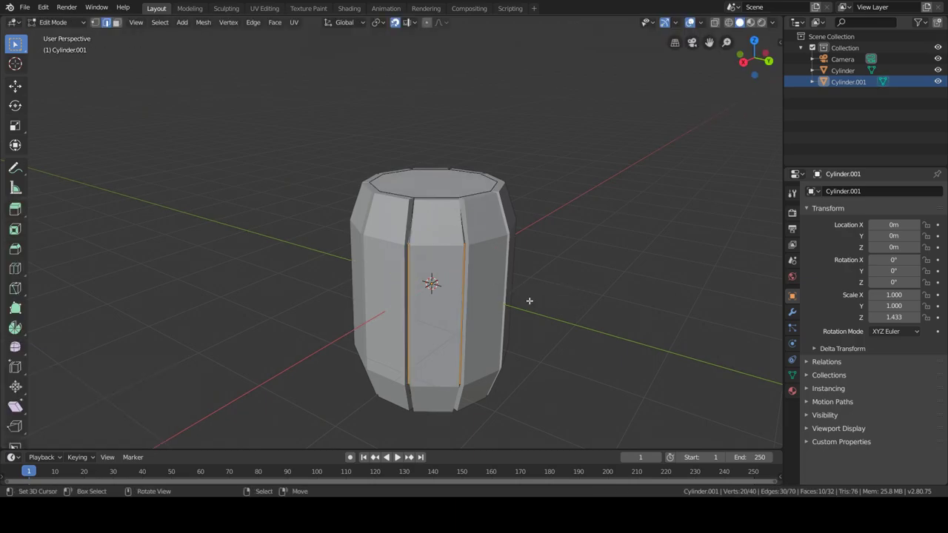
{"action": "key", "text": "s"}
{"action": "key", "text": "Escape"}
{"action": "left_click", "coordinate": [423, 184]}
Step: In face select mode, select Cylinder.001's top and bottom caps
{"action": "left_click", "coordinate": [119, 23]}
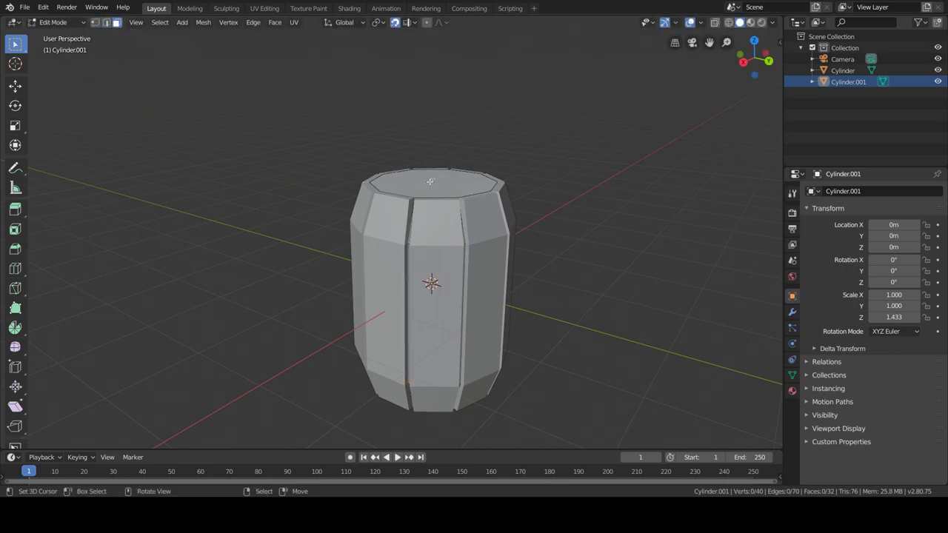
{"action": "left_click", "coordinate": [433, 171]}
{"action": "mouse_move", "coordinate": [508, 343]}
{"action": "middle_mouse_down"}
{"action": "mouse_move", "coordinate": [491, 289]}
{"action": "mouse_move", "coordinate": [611, 342]}
{"action": "mouse_move", "coordinate": [609, 363]}
{"action": "middle_mouse_up"}
{"action": "left_click", "coordinate": [484, 355], "text": "shift"}
Step: Shorten Cylinder.001 to 0.8 in Z and add two edge loops spread apart to 1.6
{"action": "key", "text": "s"}
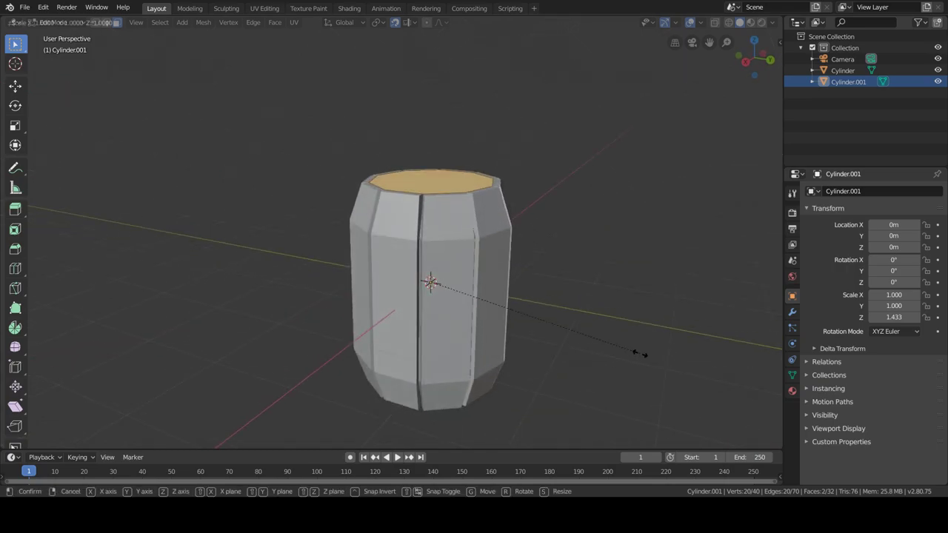
{"action": "key", "text": "z"}
{"action": "left_click", "coordinate": [595, 351]}
{"action": "key", "text": "ctrl+r"}
{"action": "scroll", "coordinate": [489, 328], "scroll_direction": "up", "scroll_amount": 1}
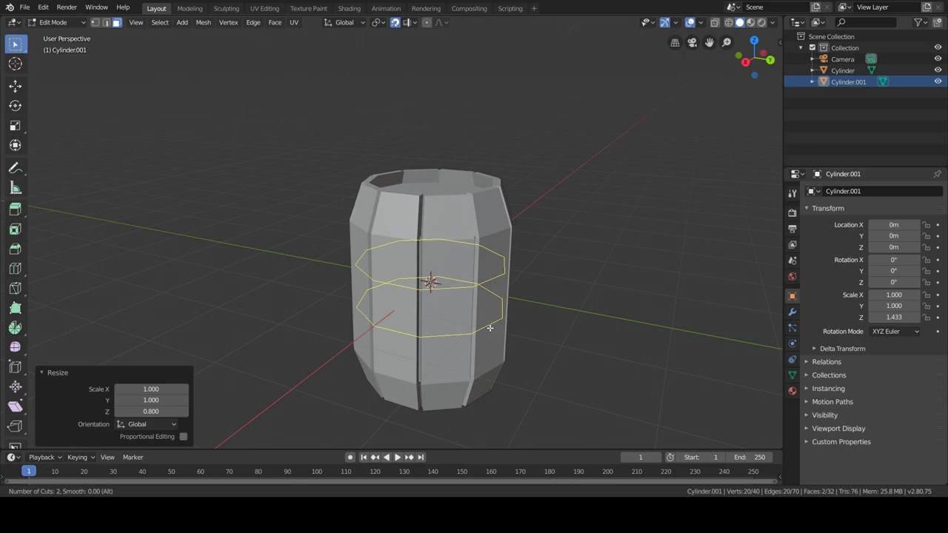
{"action": "left_click", "coordinate": [490, 328]}
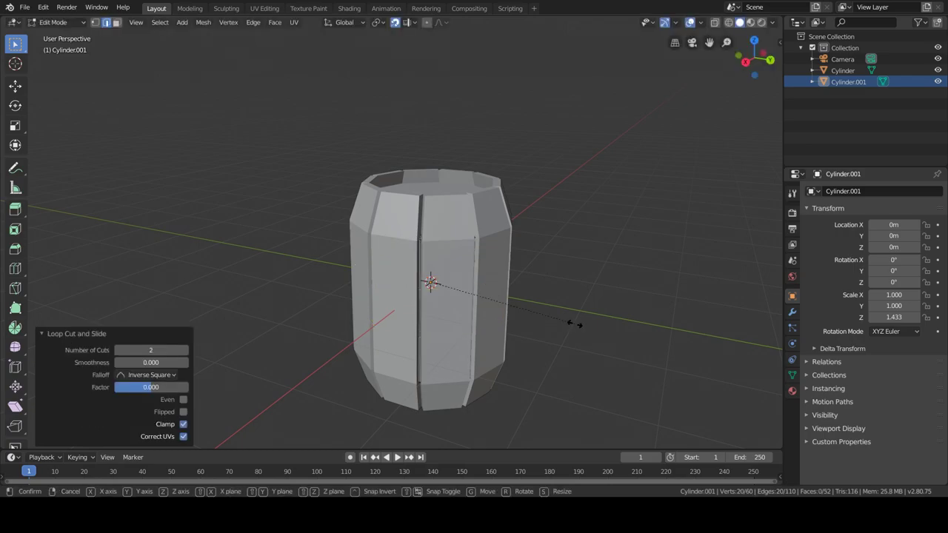
{"action": "key", "text": "s"}
{"action": "key", "text": "z"}
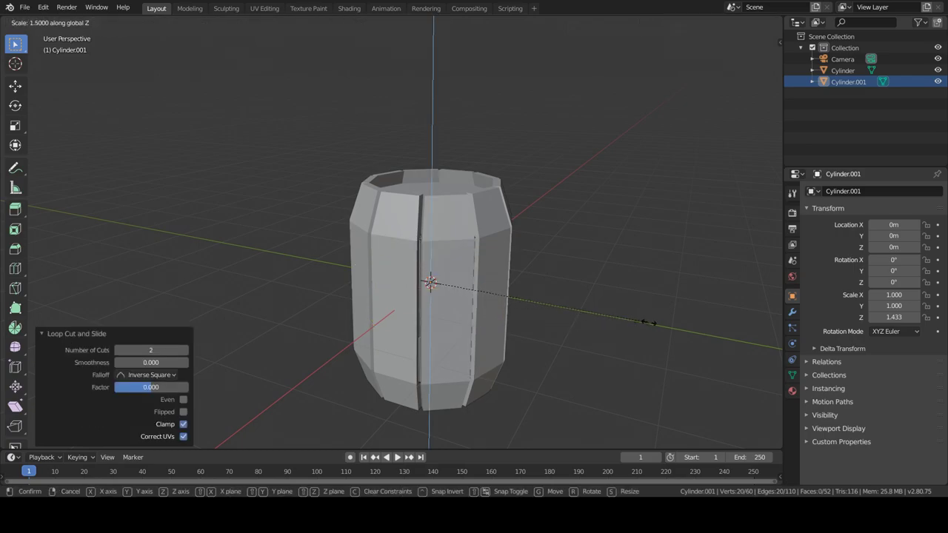
{"action": "left_click", "coordinate": [670, 321]}
Step: Add two more centred loop cuts, one at mid-height
{"action": "key", "text": "ctrl+r"}
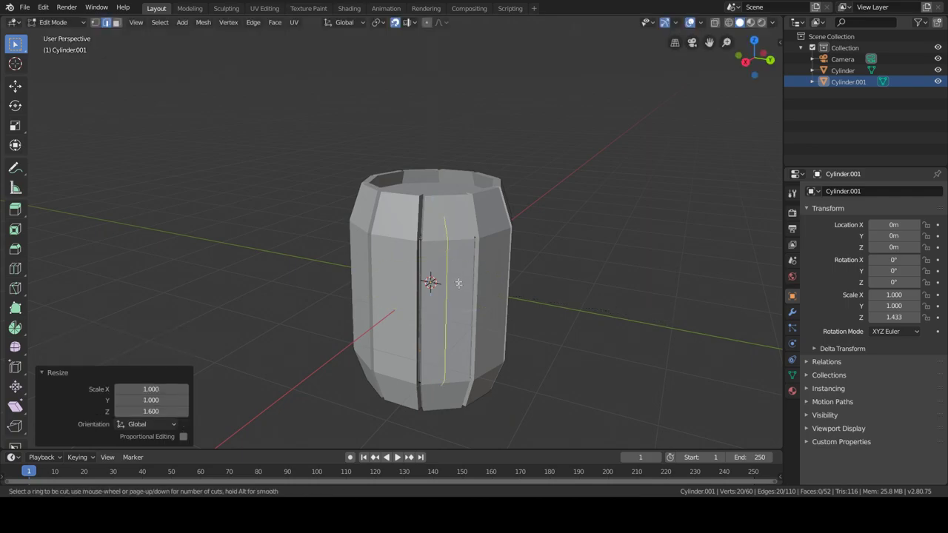
{"action": "left_click", "coordinate": [423, 265]}
{"action": "right_click", "coordinate": [426, 262]}
{"action": "key", "text": "ctrl+r"}
{"action": "left_click", "coordinate": [429, 366]}
{"action": "right_click", "coordinate": [429, 367]}
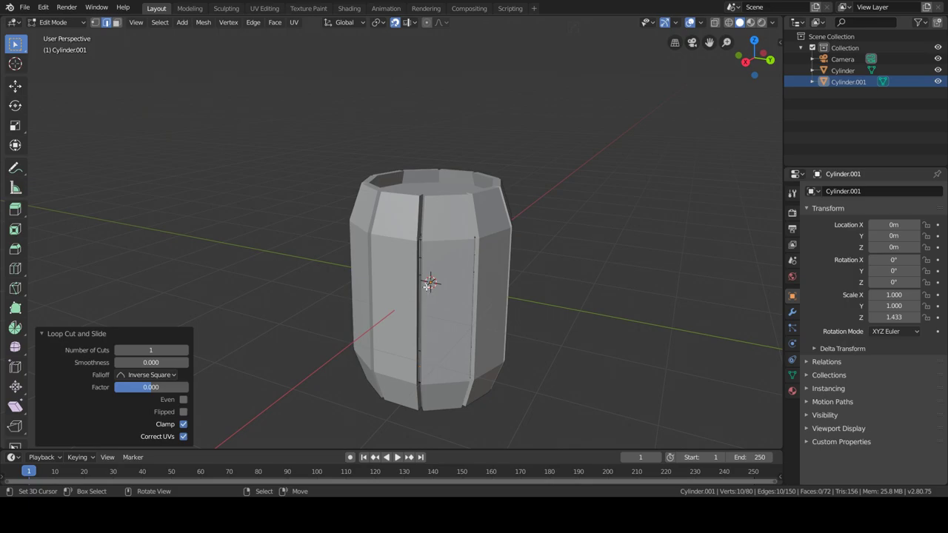
Step: Scale the selected edge loops vertically to 0.87, then select a ring of band faces
{"action": "scroll", "coordinate": [434, 286], "scroll_direction": "up", "scroll_amount": 2}
{"action": "scroll", "coordinate": [444, 289], "scroll_direction": "up", "scroll_amount": 2}
{"action": "scroll", "coordinate": [459, 278], "scroll_direction": "up", "scroll_amount": 1}
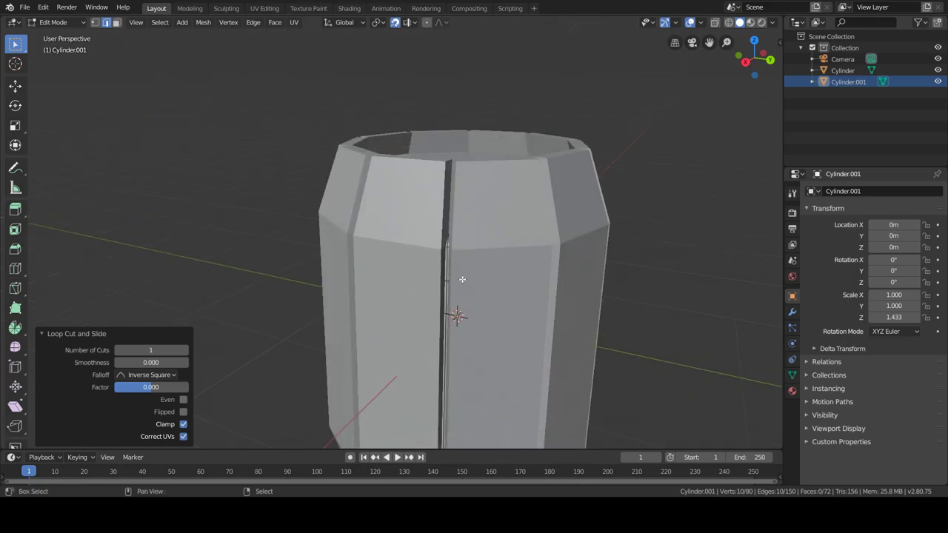
{"action": "left_click", "coordinate": [447, 282], "text": "alt+shift"}
{"action": "scroll", "coordinate": [447, 296], "scroll_direction": "down", "scroll_amount": 1}
{"action": "scroll", "coordinate": [505, 307], "scroll_direction": "down", "scroll_amount": 1}
{"action": "scroll", "coordinate": [514, 331], "scroll_direction": "up", "scroll_amount": 1}
{"action": "key", "text": "s"}
{"action": "key", "text": "z"}
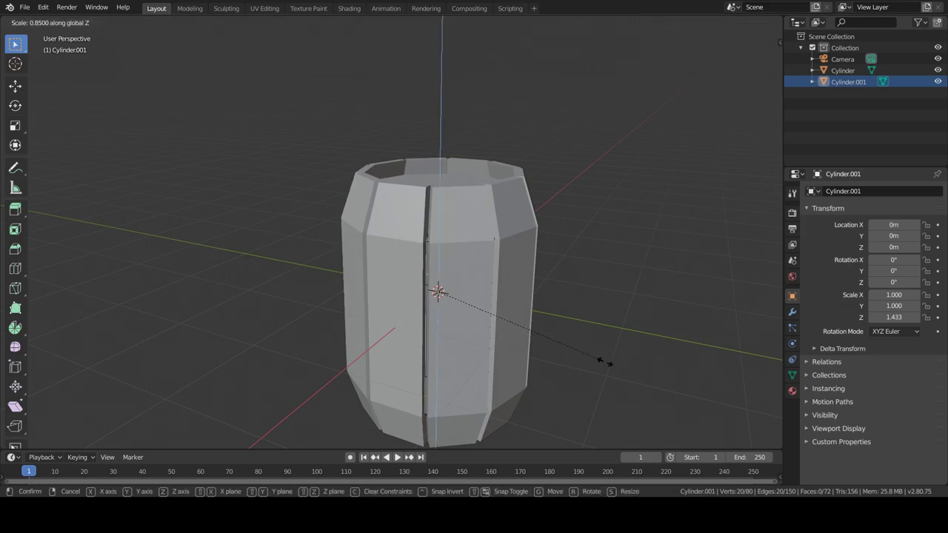
{"action": "left_click", "coordinate": [596, 345]}
{"action": "left_click", "coordinate": [116, 22]}
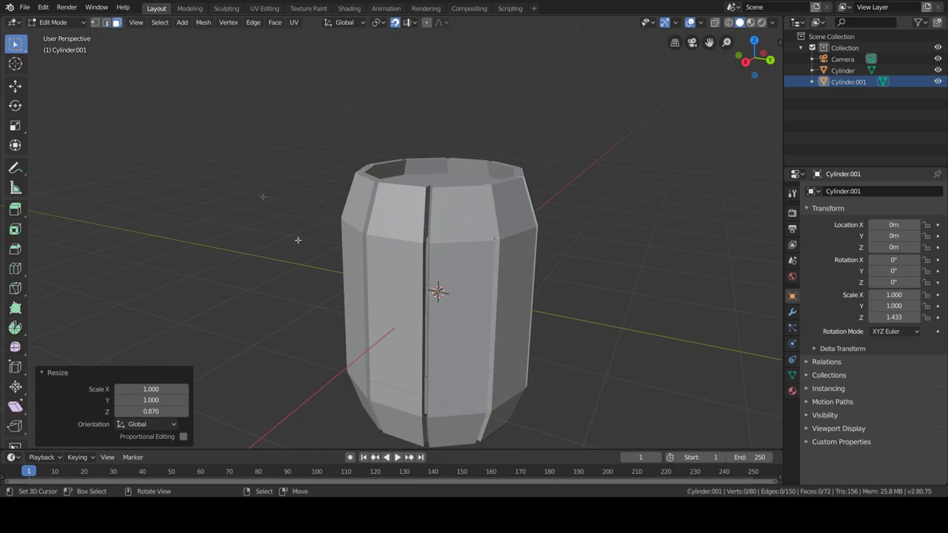
{"action": "left_click", "coordinate": [427, 280], "text": "alt"}
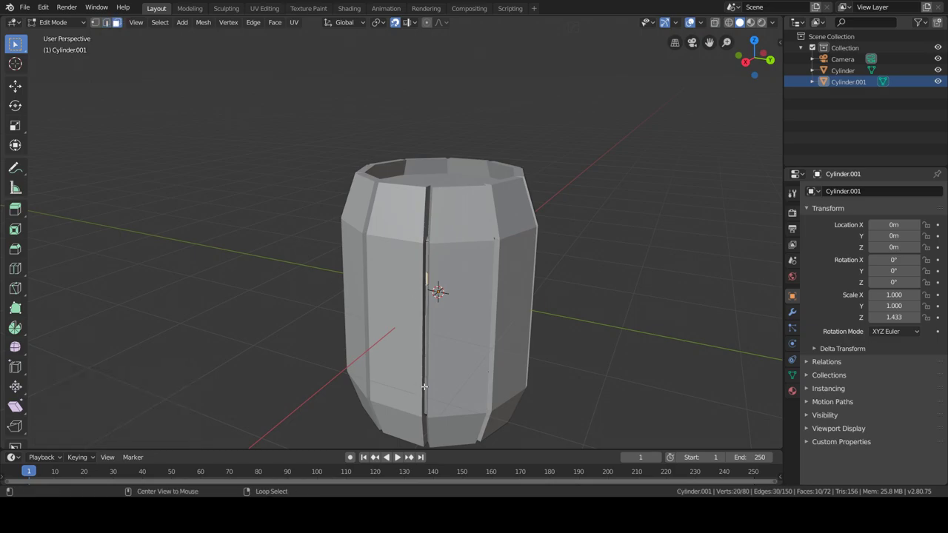
Step: Inset the band faces with zero thickness and push them outward, keeping their height fixed
{"action": "key", "text": "i"}
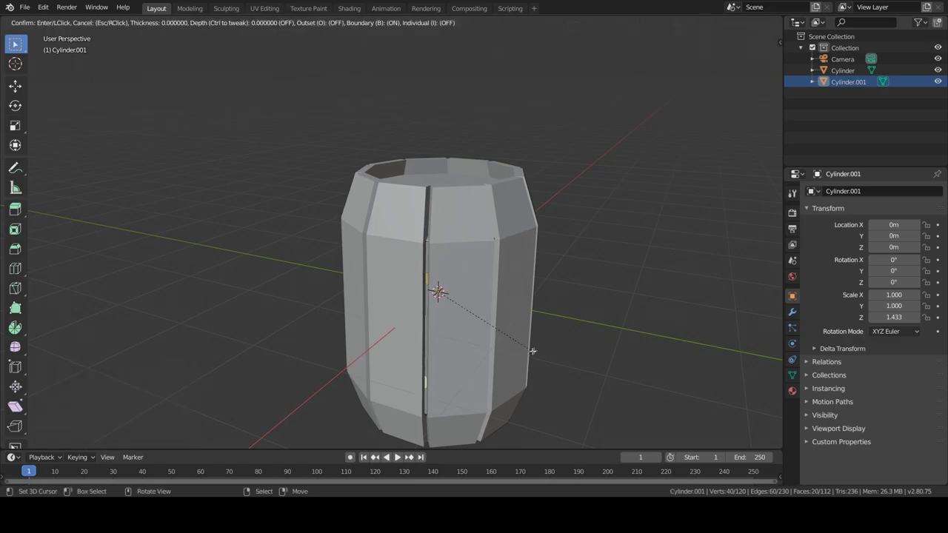
{"action": "left_click", "coordinate": [531, 350]}
{"action": "key", "text": "s"}
{"action": "key", "text": "shift+z"}
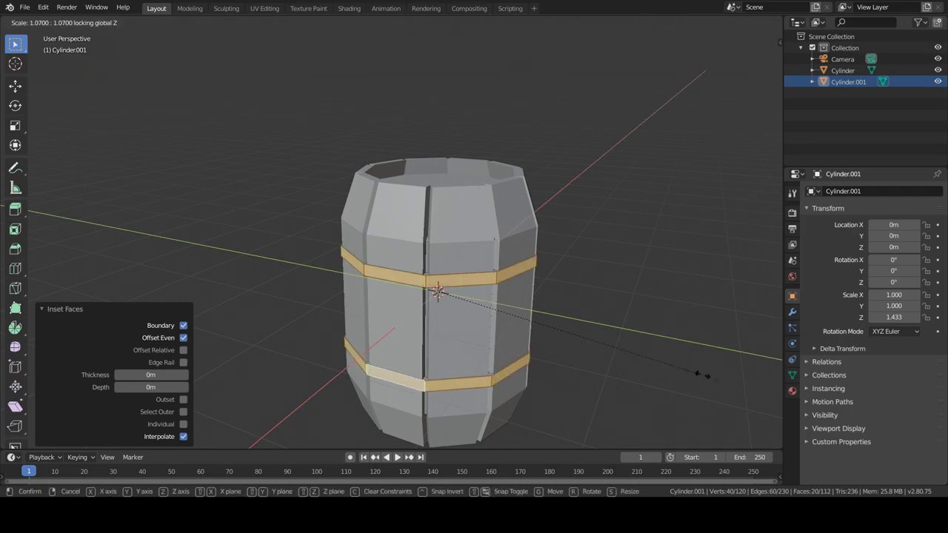
{"action": "left_click", "coordinate": [726, 381]}
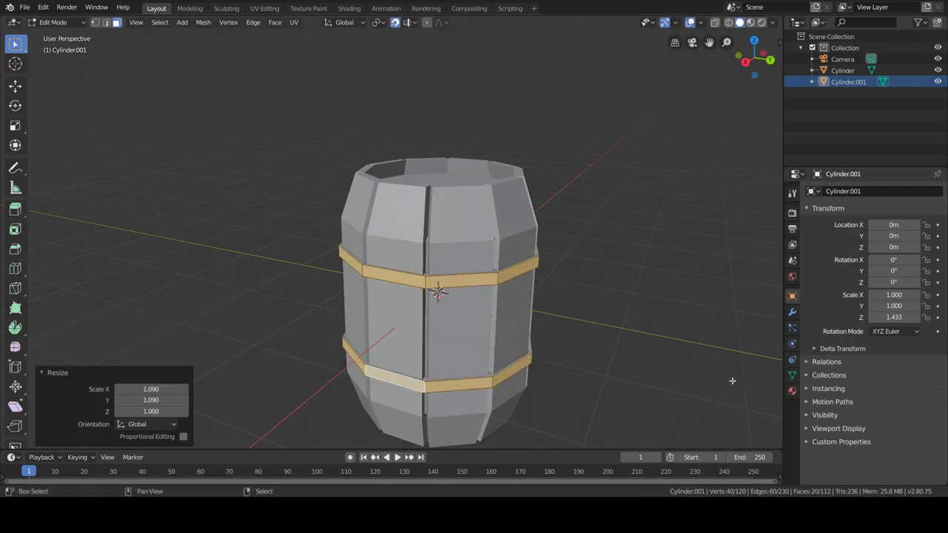
{"action": "key", "text": "Tab"}
Step: Select and inspect the barrel staves object, cancelling a trial vertical scale
{"action": "scroll", "coordinate": [570, 363], "scroll_direction": "down", "scroll_amount": 1}
{"action": "mouse_move", "coordinate": [562, 370]}
{"action": "middle_mouse_down"}
{"action": "mouse_move", "coordinate": [520, 366]}
{"action": "mouse_move", "coordinate": [541, 368]}
{"action": "mouse_move", "coordinate": [537, 360]}
{"action": "middle_mouse_up"}
{"action": "left_click", "coordinate": [458, 315]}
{"action": "key", "text": "Tab"}
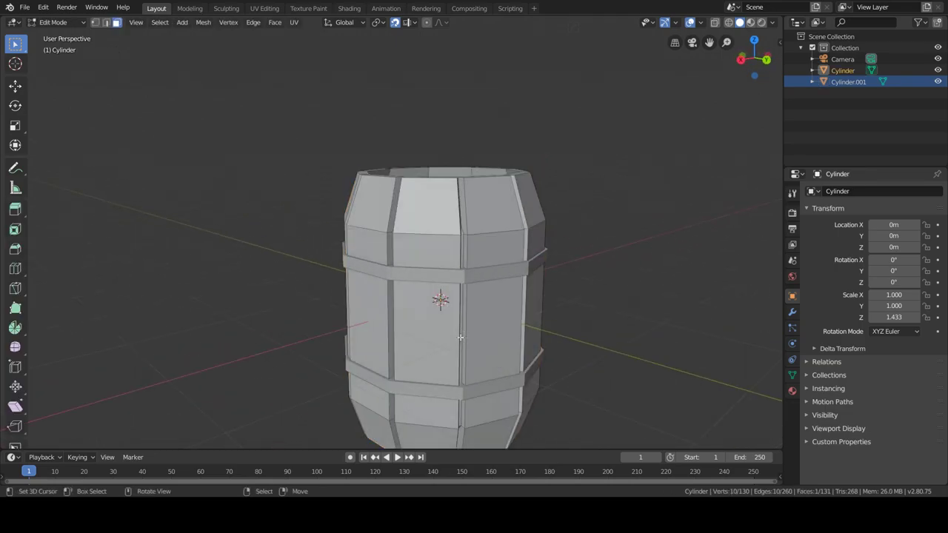
{"action": "scroll", "coordinate": [457, 315], "scroll_direction": "up", "scroll_amount": 2}
{"action": "scroll", "coordinate": [458, 315], "scroll_direction": "up", "scroll_amount": 3}
{"action": "key", "text": "Tab"}
{"action": "scroll", "coordinate": [383, 222], "scroll_direction": "down", "scroll_amount": 4}
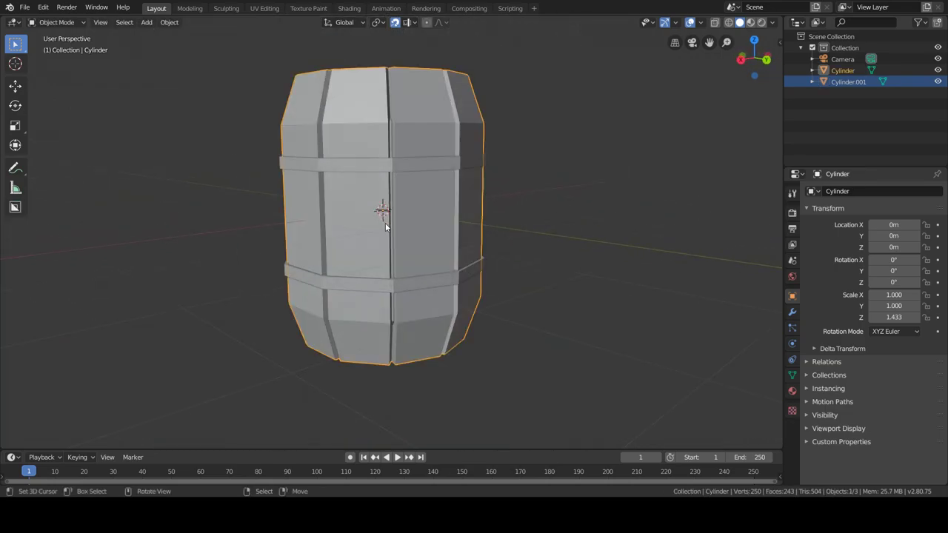
{"action": "mouse_move", "coordinate": [389, 231]}
{"action": "middle_mouse_down"}
{"action": "mouse_move", "coordinate": [398, 248]}
{"action": "mouse_move", "coordinate": [493, 278]}
{"action": "middle_mouse_up"}
{"action": "key", "text": "s"}
{"action": "key", "text": "z"}
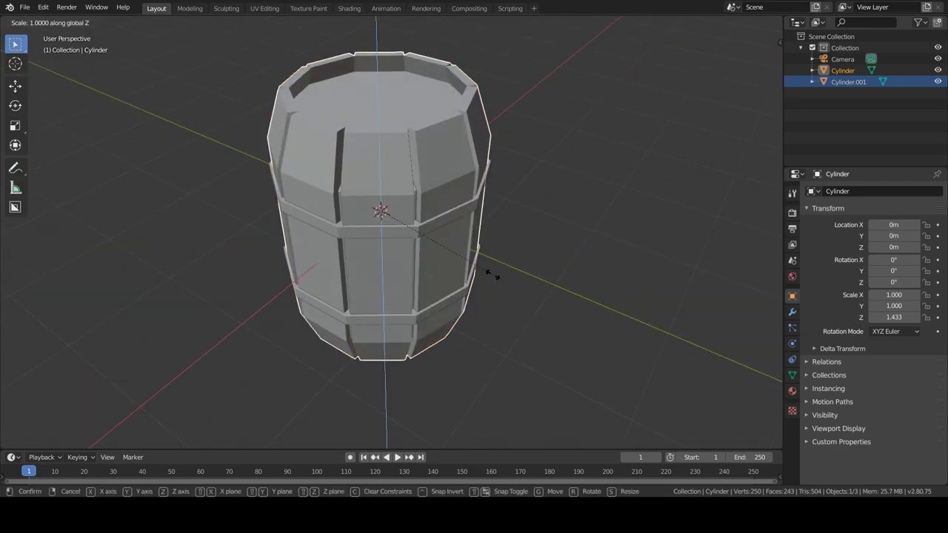
{"action": "right_click", "coordinate": [471, 274]}
Step: Narrow Cylinder.001 to 0.94 in X and Y and widen its band rings 1.04
{"action": "left_click", "coordinate": [401, 231]}
{"action": "key", "text": "s"}
{"action": "key", "text": "shift+z"}
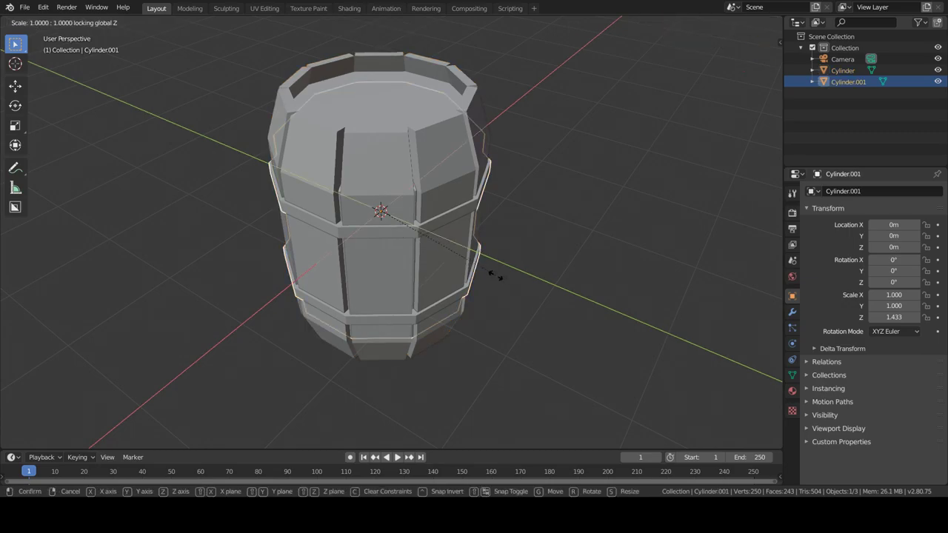
{"action": "left_click", "coordinate": [489, 269]}
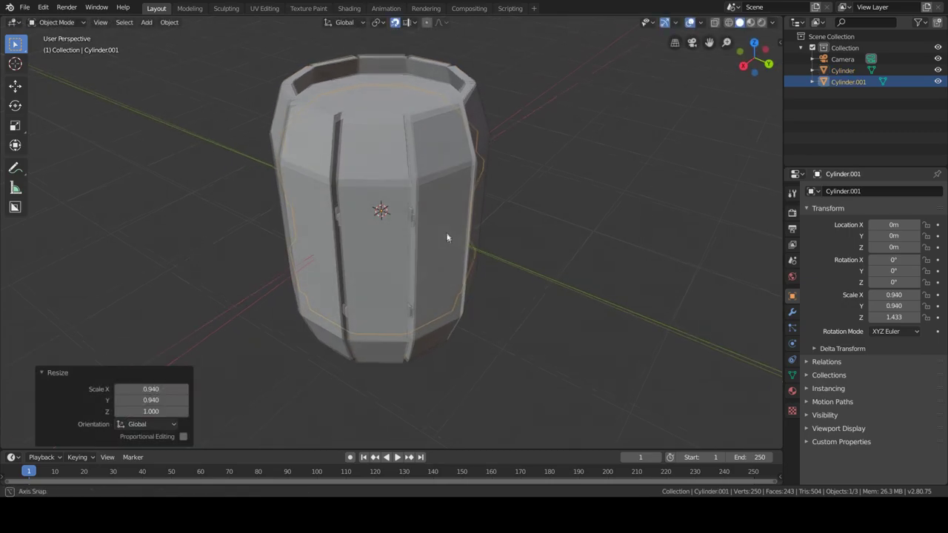
{"action": "key", "text": "Tab"}
{"action": "key", "text": "s"}
{"action": "key", "text": "shift+z"}
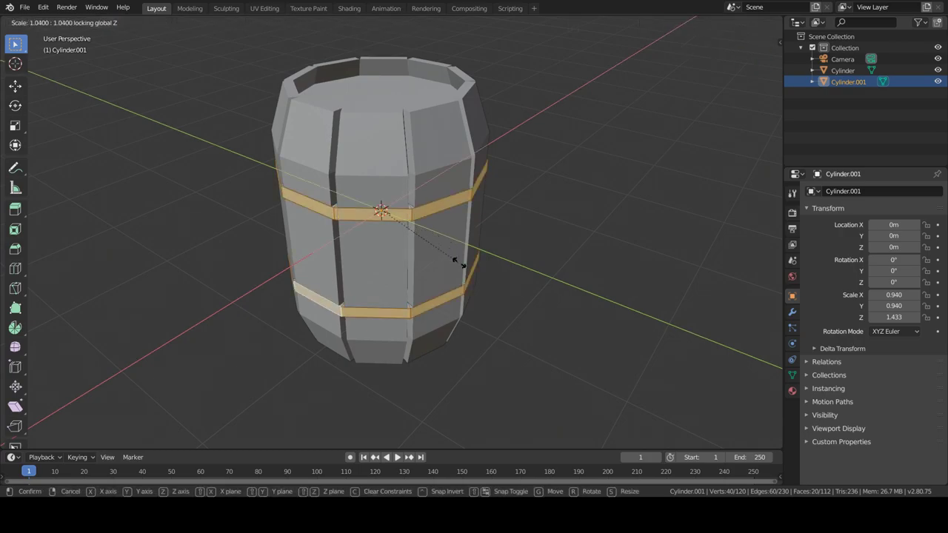
{"action": "left_click", "coordinate": [459, 264]}
{"action": "key", "text": "Tab"}
Step: Check the barrel from the scene camera (Numpad 0), then switch back to User Perspective
{"action": "middle_click_drag", "start_coordinate": [465, 270], "coordinate": [397, 261]}
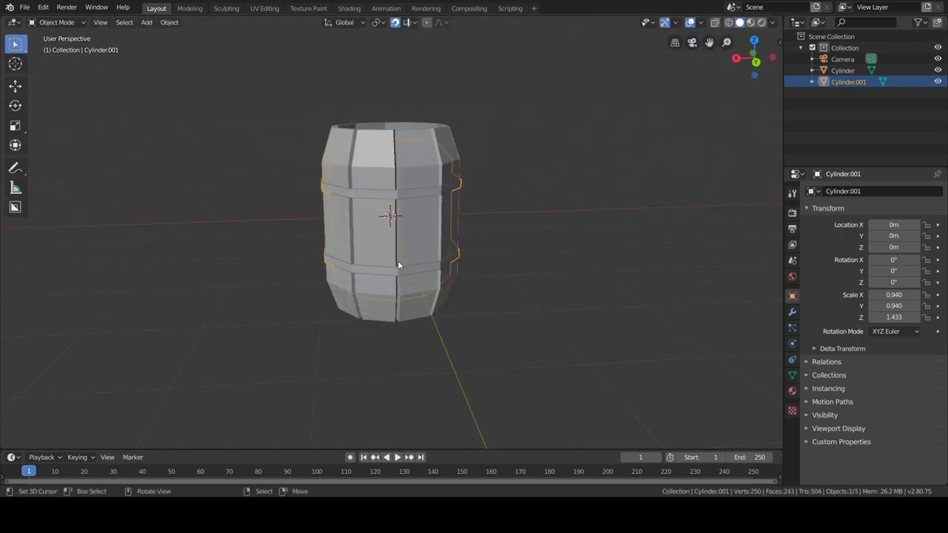
{"action": "key", "text": "KP_0"}
{"action": "scroll", "coordinate": [398, 263], "scroll_direction": "up", "scroll_amount": 3}
{"action": "scroll", "coordinate": [395, 272], "scroll_direction": "up", "scroll_amount": 3}
{"action": "key", "text": "KP_0"}
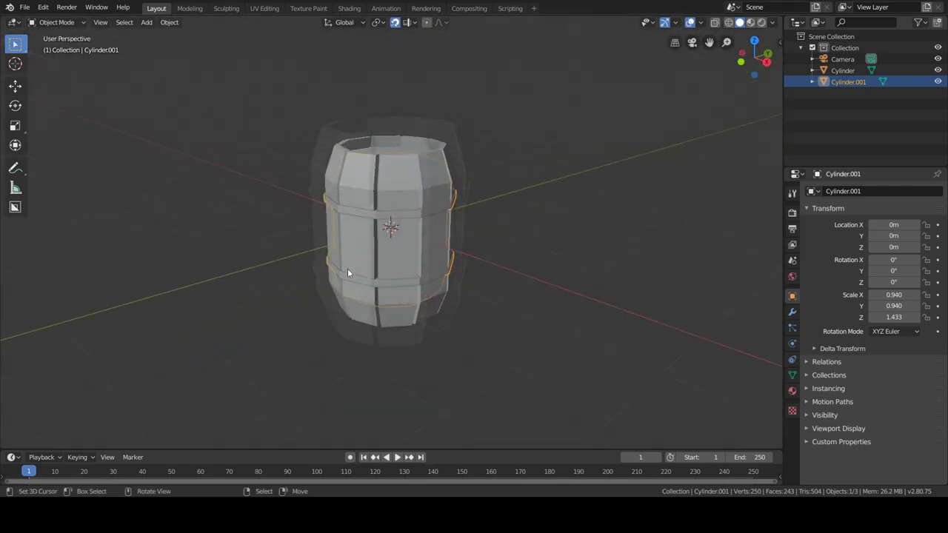
Step: Knife-cut a crack line across a stave at mid-height on the staves mesh
{"action": "scroll", "coordinate": [347, 271], "scroll_direction": "up", "scroll_amount": 4}
{"action": "left_click", "coordinate": [347, 268]}
{"action": "key", "text": "Tab"}
{"action": "scroll", "coordinate": [335, 261], "scroll_direction": "up", "scroll_amount": 2}
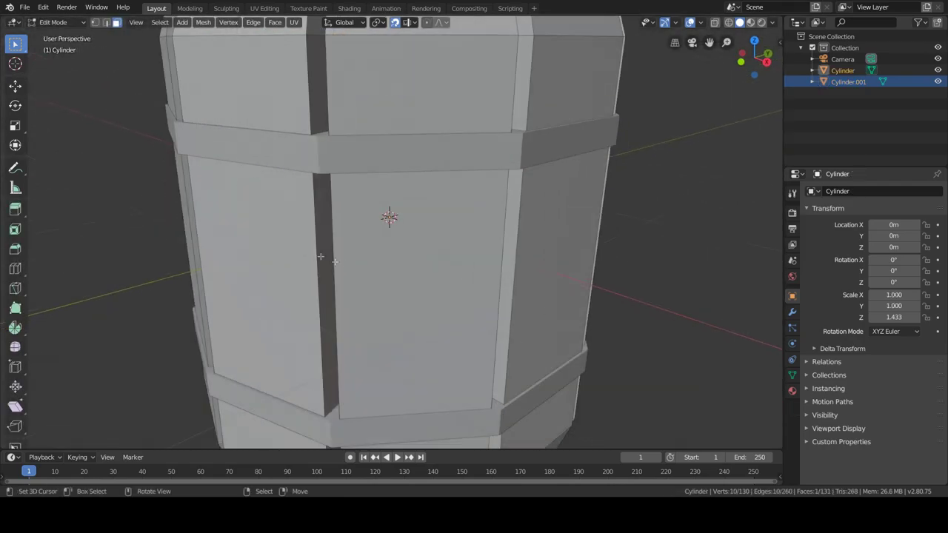
{"action": "key", "text": "k"}
{"action": "left_click", "coordinate": [300, 254]}
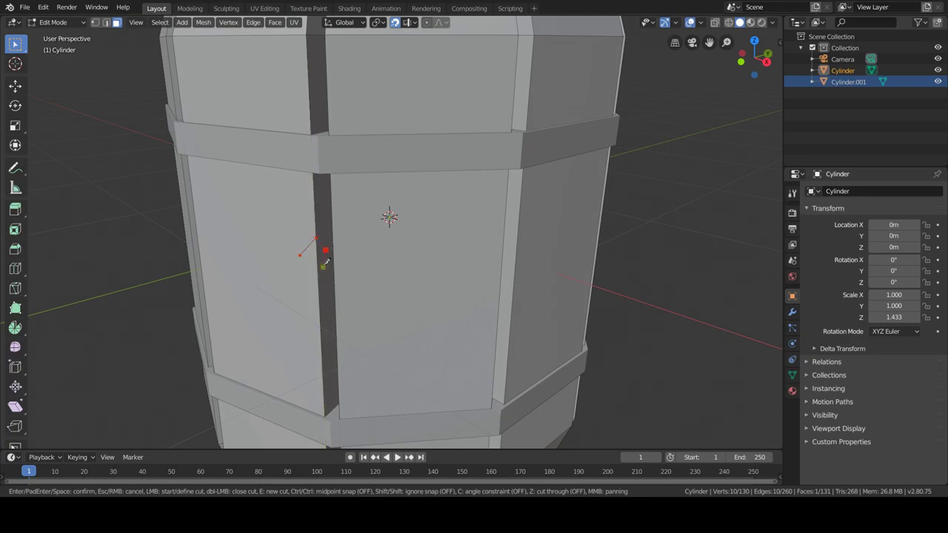
{"action": "left_click", "coordinate": [317, 263]}
{"action": "key", "text": "Return"}
Step: Delete the two faces inside the mid-height cut and fill the notch hole with a new face
{"action": "left_click", "coordinate": [306, 252]}
{"action": "left_click", "coordinate": [318, 256], "text": "shift"}
{"action": "key", "text": "x"}
{"action": "left_click", "coordinate": [320, 252]}
{"action": "left_click", "coordinate": [96, 23]}
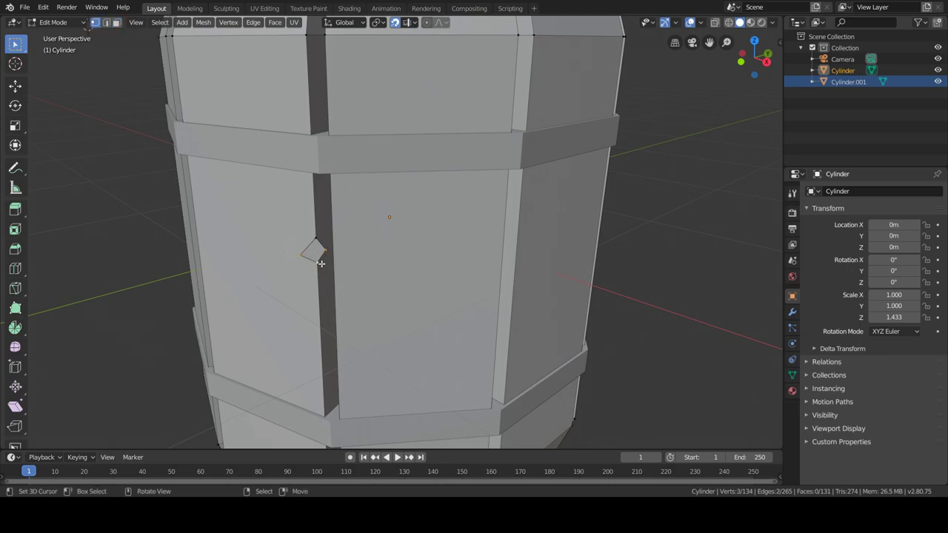
{"action": "key", "text": "f"}
{"action": "left_click", "coordinate": [317, 241], "text": "shift"}
{"action": "key", "text": "Tab"}
Step: Knife-cut a second crack point at the barrel's top rim
{"action": "middle_click_drag", "start_coordinate": [325, 187], "coordinate": [335, 268]}
{"action": "scroll", "coordinate": [335, 264], "scroll_direction": "down", "scroll_amount": 4}
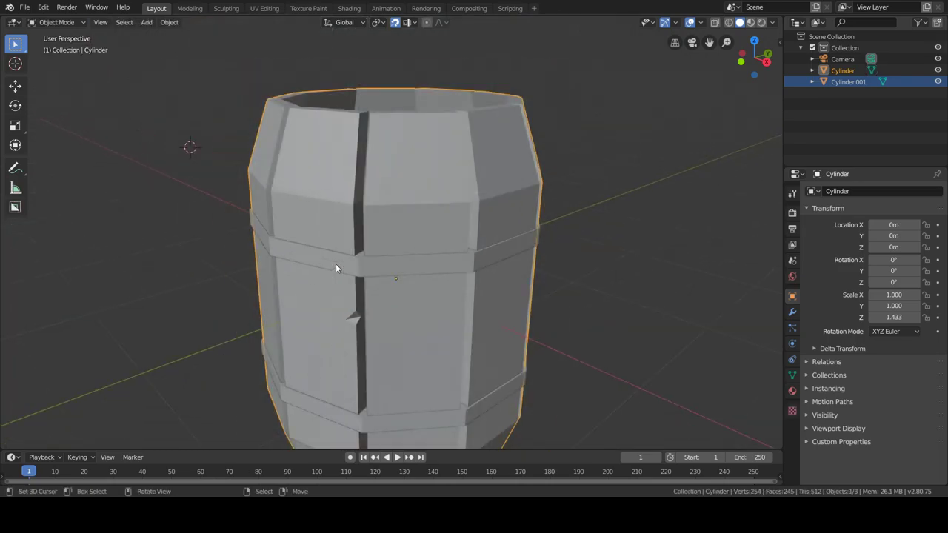
{"action": "scroll", "coordinate": [313, 252], "scroll_direction": "up", "scroll_amount": 2}
{"action": "scroll", "coordinate": [353, 95], "scroll_direction": "up", "scroll_amount": 3}
{"action": "mouse_move", "coordinate": [353, 95]}
{"action": "middle_mouse_down"}
{"action": "mouse_move", "coordinate": [372, 278]}
{"action": "mouse_move", "coordinate": [361, 279]}
{"action": "mouse_move", "coordinate": [360, 251]}
{"action": "mouse_move", "coordinate": [382, 258]}
{"action": "middle_mouse_up"}
{"action": "key", "text": "Tab"}
{"action": "key", "text": "k"}
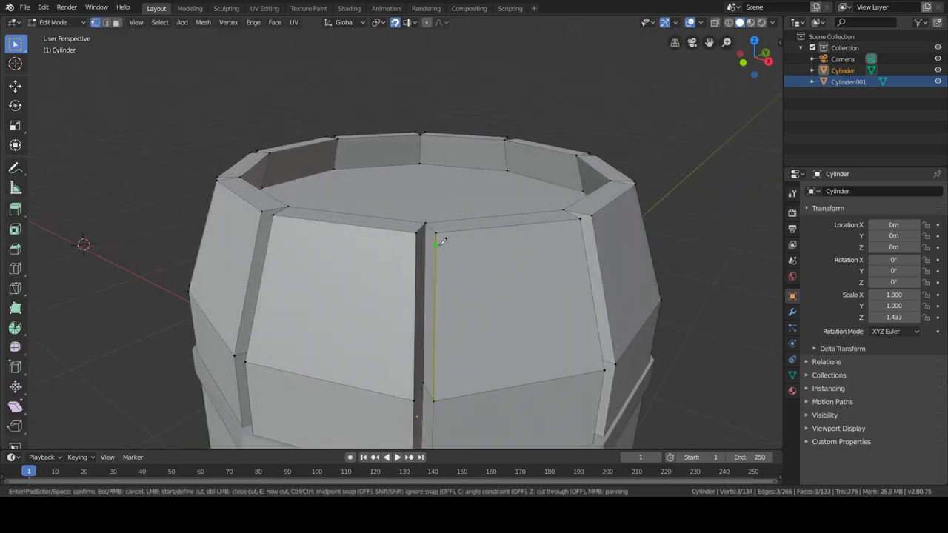
{"action": "left_click", "coordinate": [448, 229]}
{"action": "key", "text": "Return"}
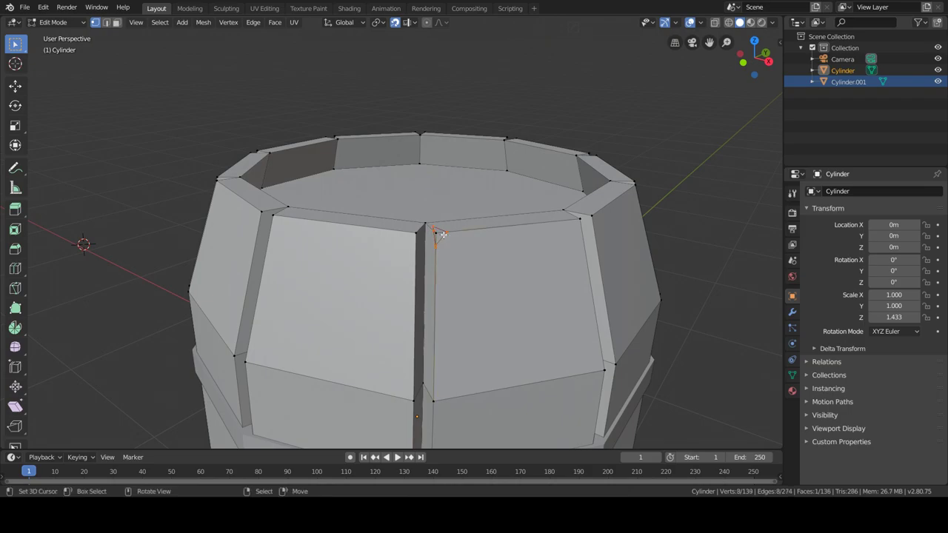
Step: Merge the stray vertices at the rim cut using Merge At Last
{"action": "scroll", "coordinate": [450, 248], "scroll_direction": "up", "scroll_amount": 2}
{"action": "scroll", "coordinate": [499, 243], "scroll_direction": "up", "scroll_amount": 2}
{"action": "scroll", "coordinate": [566, 268], "scroll_direction": "up", "scroll_amount": 2}
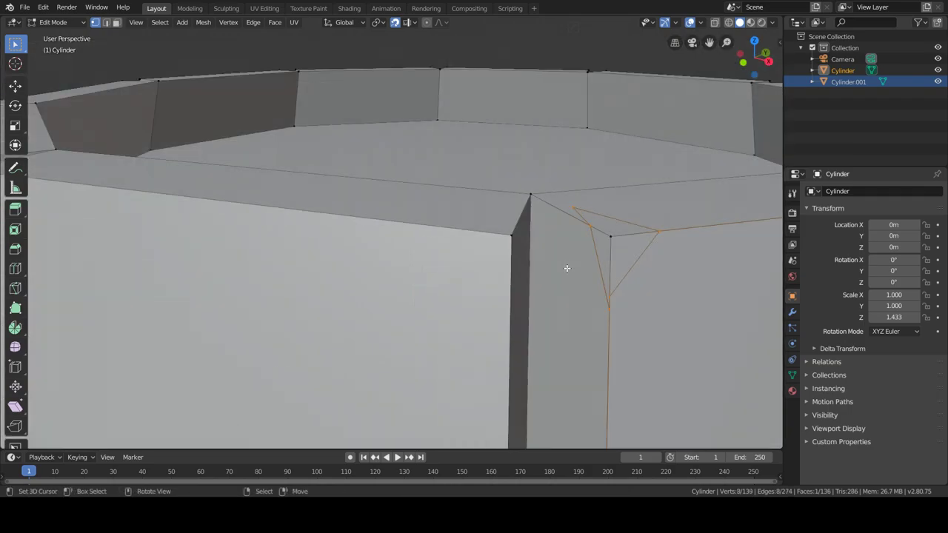
{"action": "left_click", "coordinate": [611, 299], "text": "shift"}
{"action": "key", "text": "m"}
{"action": "left_click", "coordinate": [612, 326]}
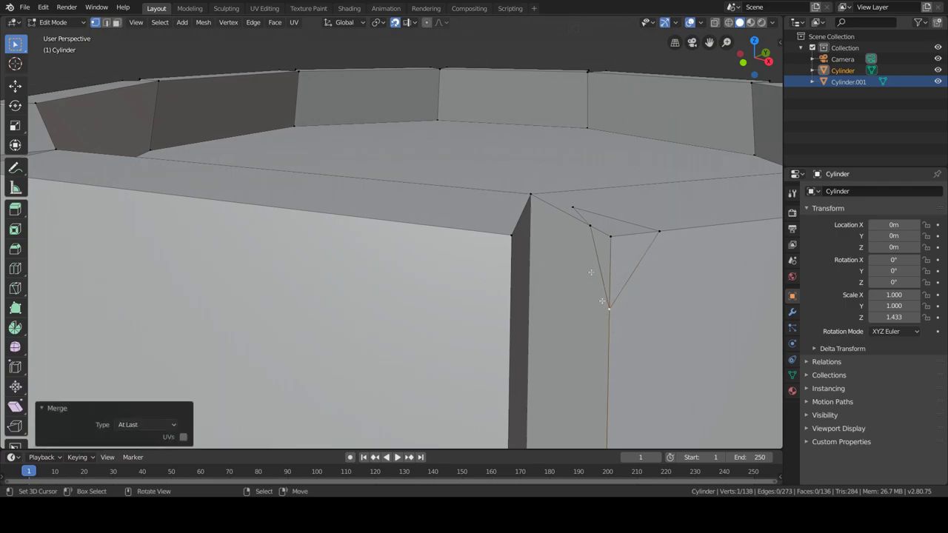
{"action": "left_click", "coordinate": [584, 226], "text": "shift"}
{"action": "key", "text": "m"}
{"action": "left_click", "coordinate": [585, 229]}
Step: Delete the three small faces of the rim cut
{"action": "left_click", "coordinate": [119, 23]}
{"action": "left_click", "coordinate": [598, 252]}
{"action": "left_click", "coordinate": [620, 231], "text": "ctrl"}
{"action": "key", "text": "x"}
{"action": "left_click", "coordinate": [620, 230]}
Step: Fill the triangular rim hole from its three edges and leave Edit Mode
{"action": "left_click", "coordinate": [106, 23]}
{"action": "left_click", "coordinate": [649, 293]}
{"action": "left_click", "coordinate": [619, 246], "text": "shift"}
{"action": "left_click", "coordinate": [613, 259], "text": "shift"}
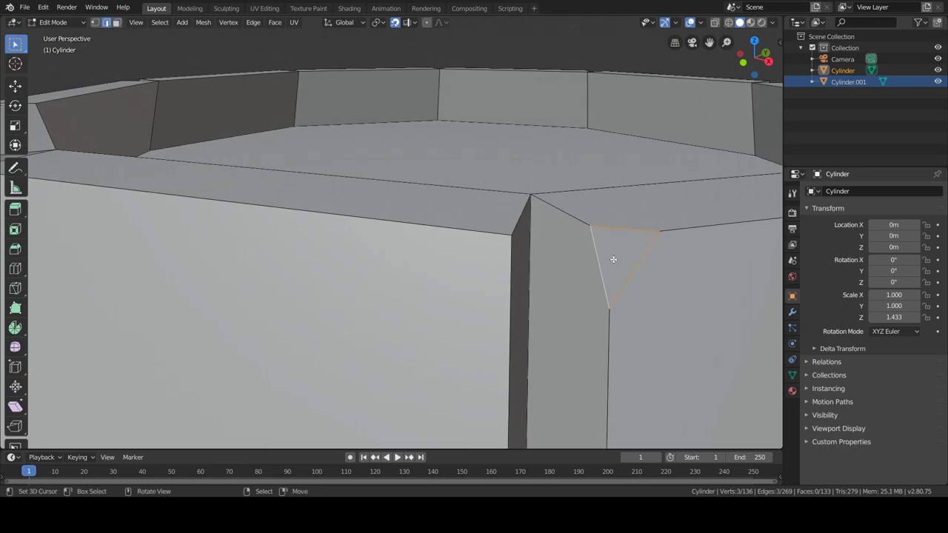
{"action": "key", "text": "f"}
{"action": "key", "text": "Tab"}
{"action": "scroll", "coordinate": [612, 281], "scroll_direction": "down", "scroll_amount": 4}
{"action": "scroll", "coordinate": [563, 299], "scroll_direction": "down", "scroll_amount": 4}
{"action": "scroll", "coordinate": [524, 316], "scroll_direction": "down", "scroll_amount": 2}
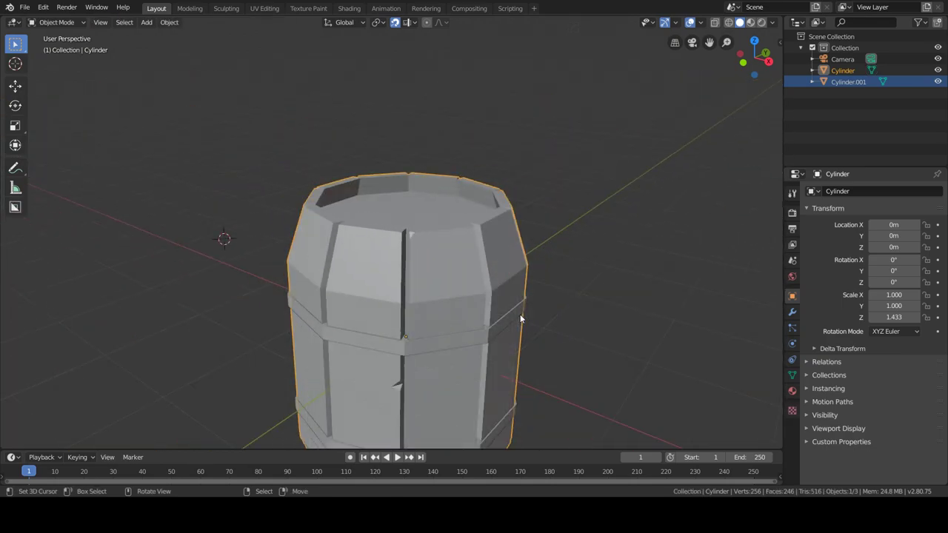
Step: Create a material named 'Wood' for the staves and switch to the Shading workspace
{"action": "scroll", "coordinate": [520, 314], "scroll_direction": "down", "scroll_amount": 2}
{"action": "mouse_move", "coordinate": [519, 313]}
{"action": "middle_mouse_down"}
{"action": "mouse_move", "coordinate": [477, 320]}
{"action": "mouse_move", "coordinate": [491, 326]}
{"action": "middle_mouse_up"}
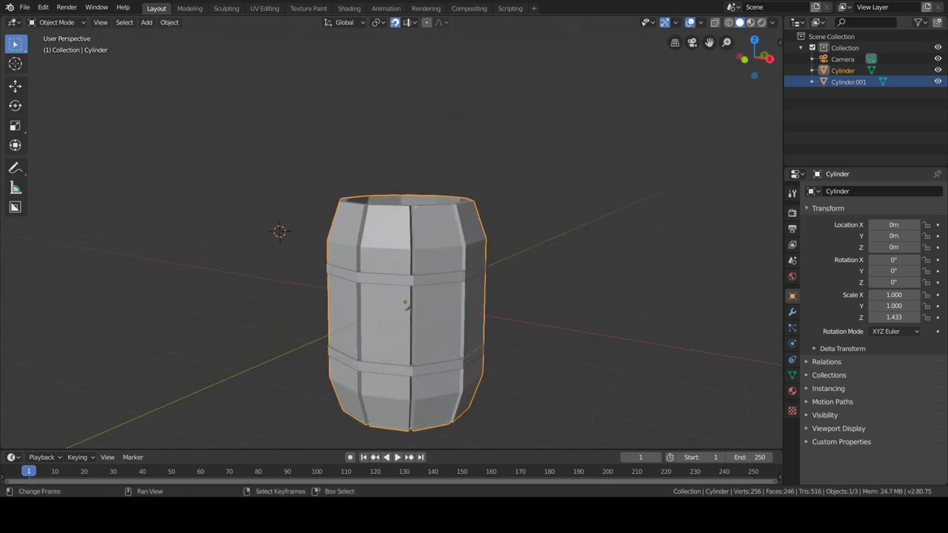
{"action": "left_click", "coordinate": [790, 393]}
{"action": "left_click", "coordinate": [844, 238]}
{"action": "type", "text": "Wood"}
{"action": "key", "text": "Return"}
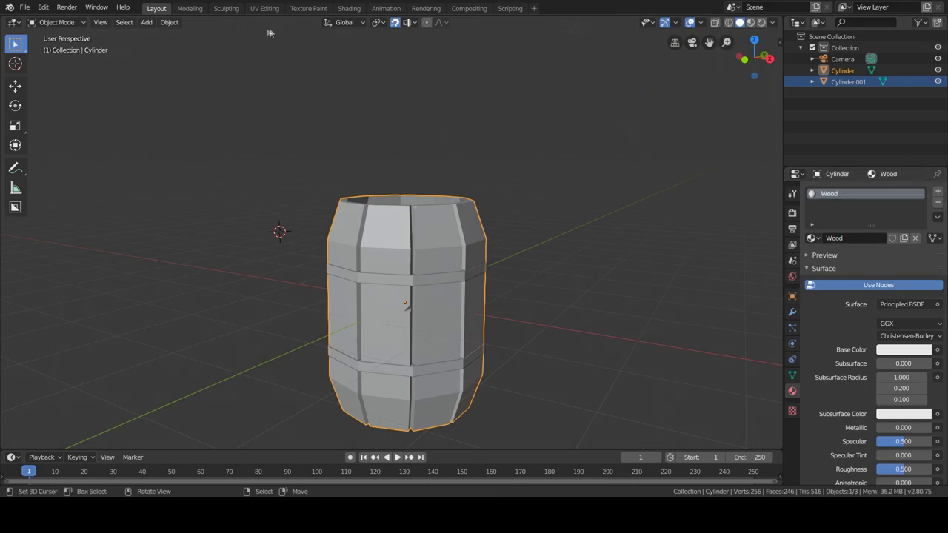
{"action": "left_click", "coordinate": [336, 11]}
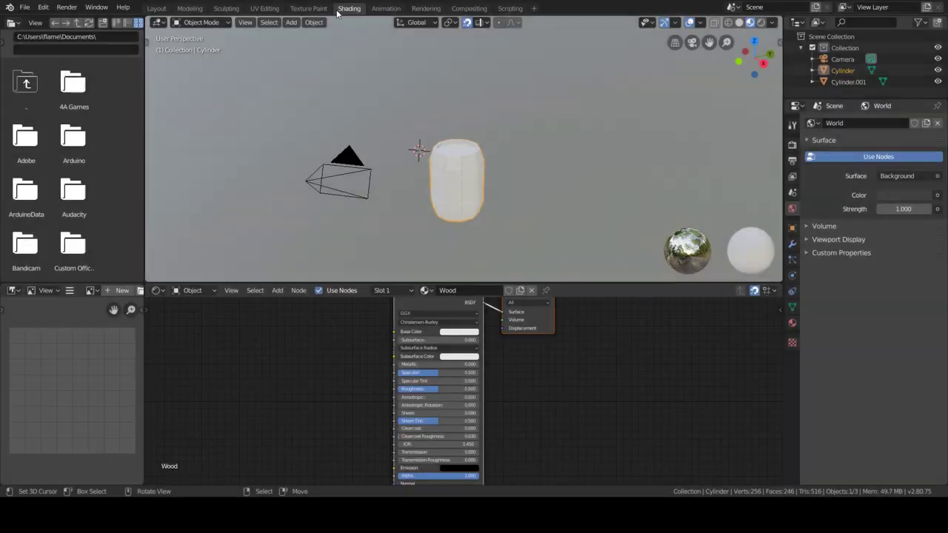
Step: Give Wood a deep red base colour, roughness about 0.85 and specular 1.0
{"action": "scroll", "coordinate": [444, 171], "scroll_direction": "up", "scroll_amount": 1}
{"action": "scroll", "coordinate": [444, 170], "scroll_direction": "up", "scroll_amount": 3}
{"action": "left_click", "coordinate": [460, 331]}
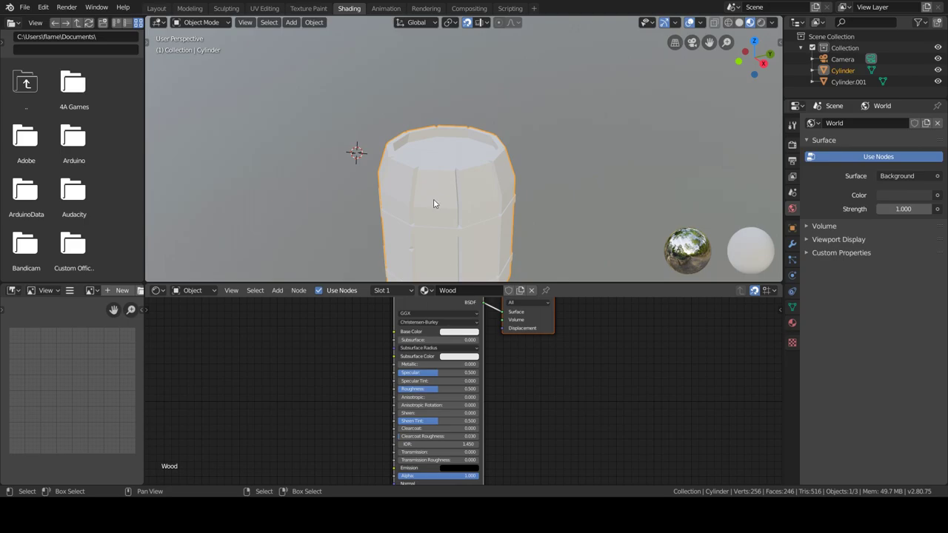
{"action": "left_click", "coordinate": [465, 332]}
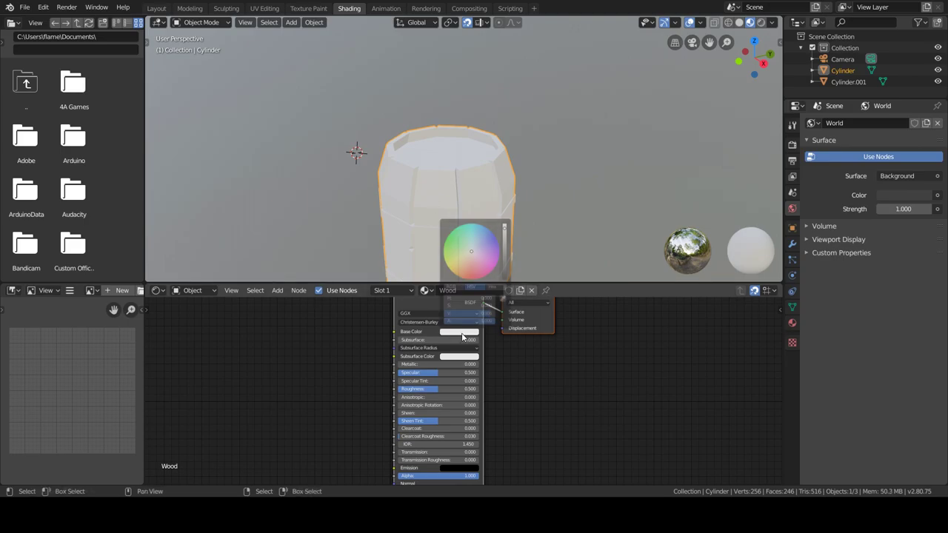
{"action": "left_click", "coordinate": [471, 258]}
{"action": "left_click_drag", "start_coordinate": [474, 256], "coordinate": [469, 271]}
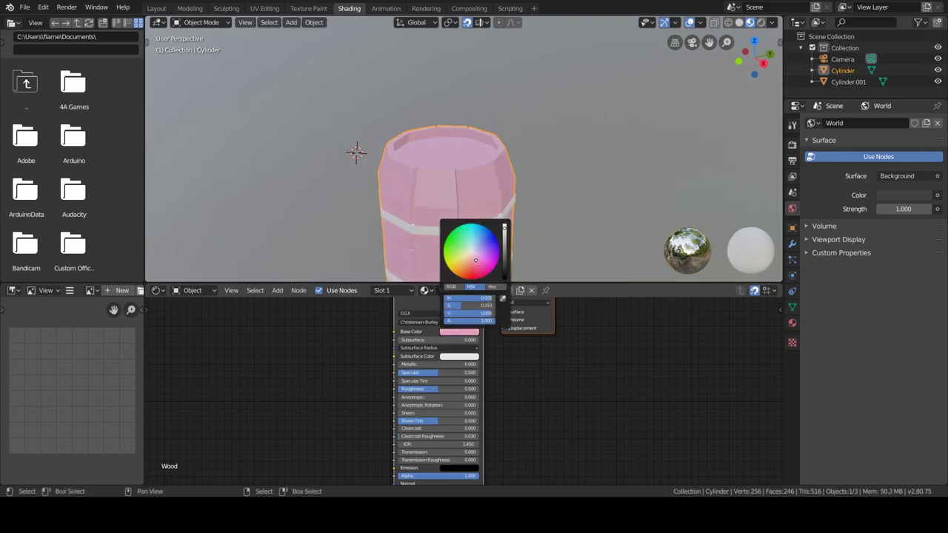
{"action": "left_click", "coordinate": [504, 251]}
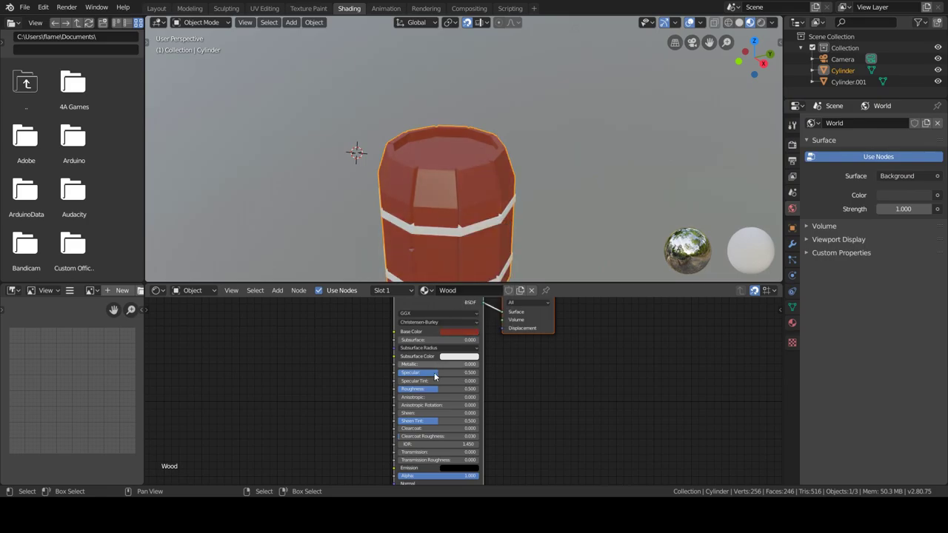
{"action": "left_click_drag", "start_coordinate": [434, 388], "coordinate": [462, 389]}
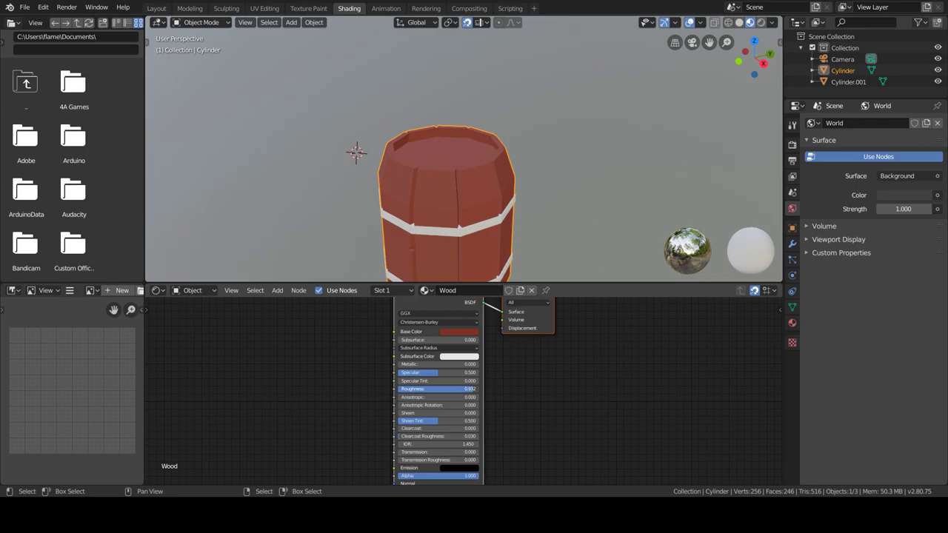
{"action": "left_click_drag", "start_coordinate": [419, 375], "coordinate": [474, 374]}
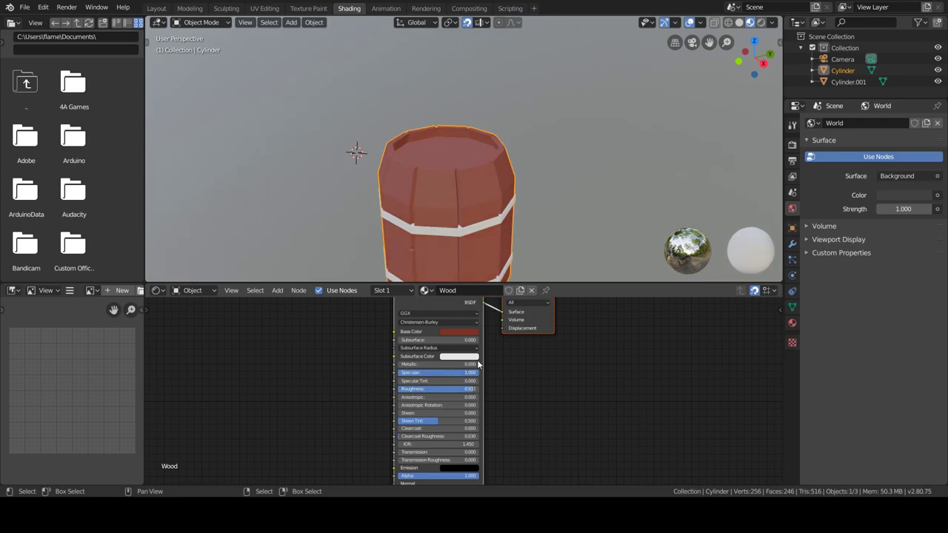
Step: Shift the Wood colour to a paler brown, then add a new material to Cylinder.001
{"action": "left_click", "coordinate": [459, 332]}
{"action": "left_click_drag", "start_coordinate": [467, 274], "coordinate": [468, 266]}
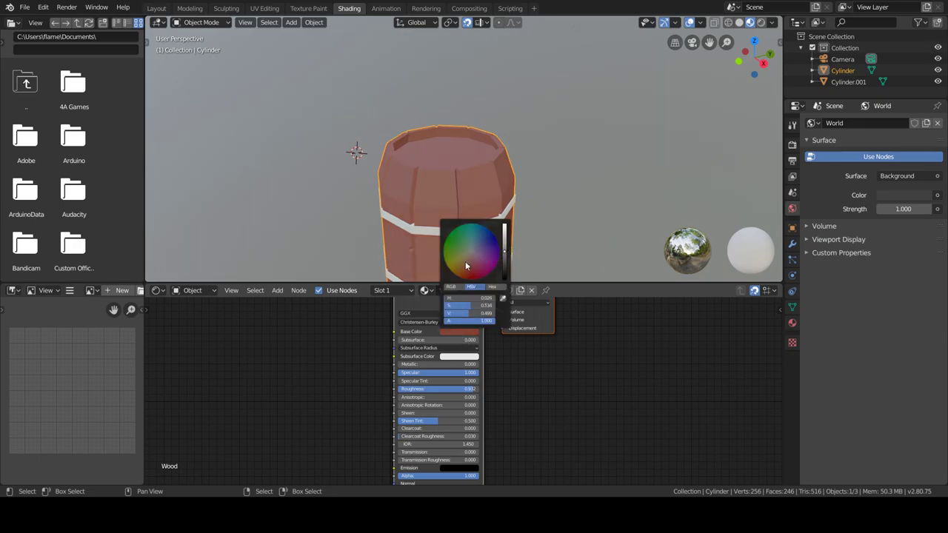
{"action": "left_click_drag", "start_coordinate": [465, 266], "coordinate": [465, 263]}
{"action": "key", "text": "Escape"}
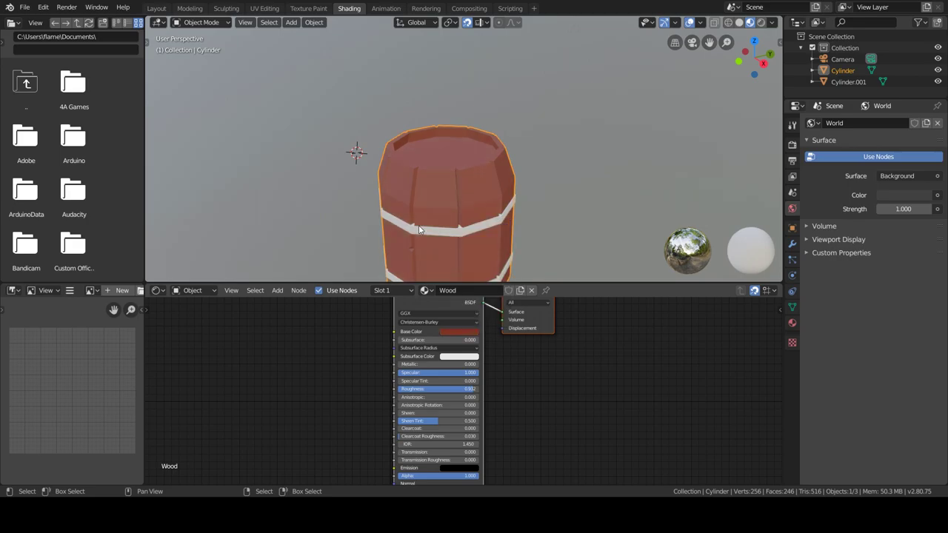
{"action": "left_click", "coordinate": [459, 331]}
{"action": "left_click", "coordinate": [466, 267]}
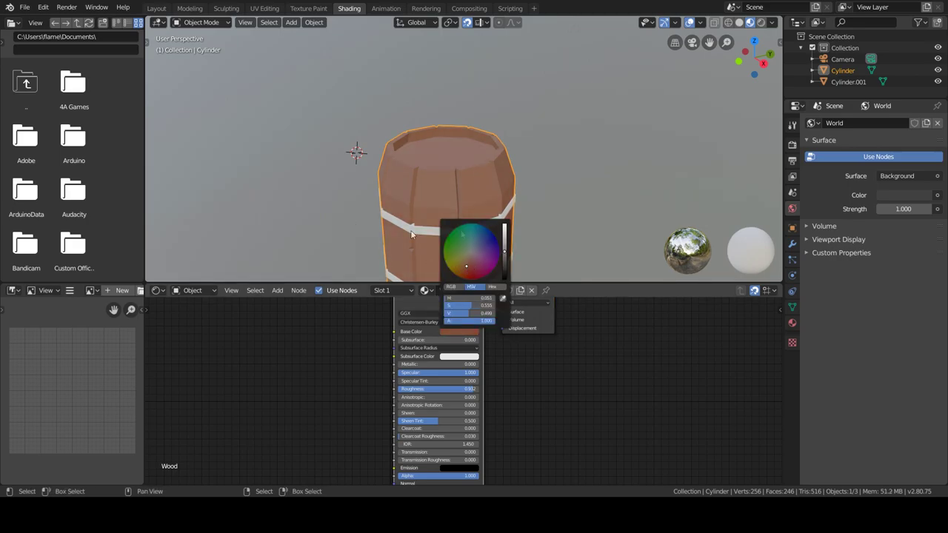
{"action": "left_click", "coordinate": [460, 232]}
{"action": "left_click", "coordinate": [461, 290]}
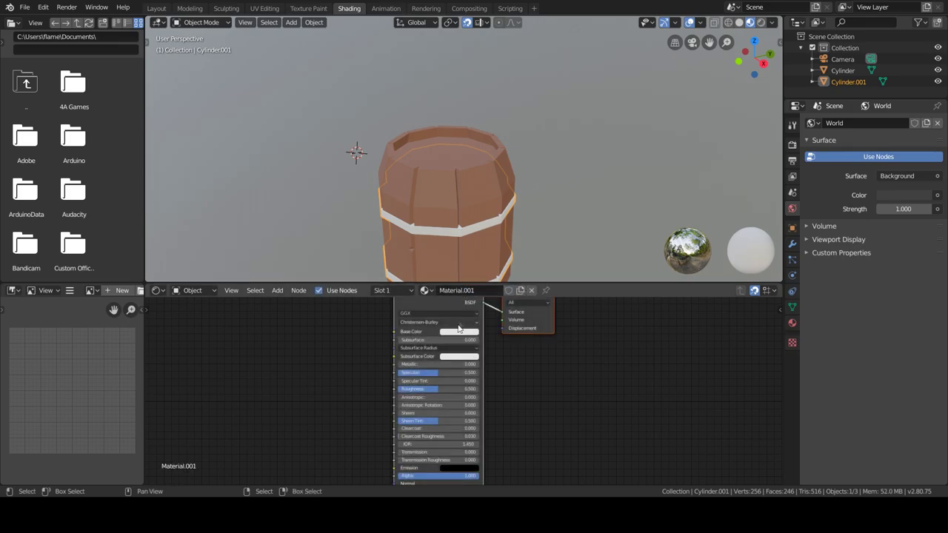
Step: Set Material.001 to metallic 1.0, pale blue-grey colour, roughness about 0.37, specular 1.0
{"action": "left_click_drag", "start_coordinate": [433, 364], "coordinate": [481, 364]}
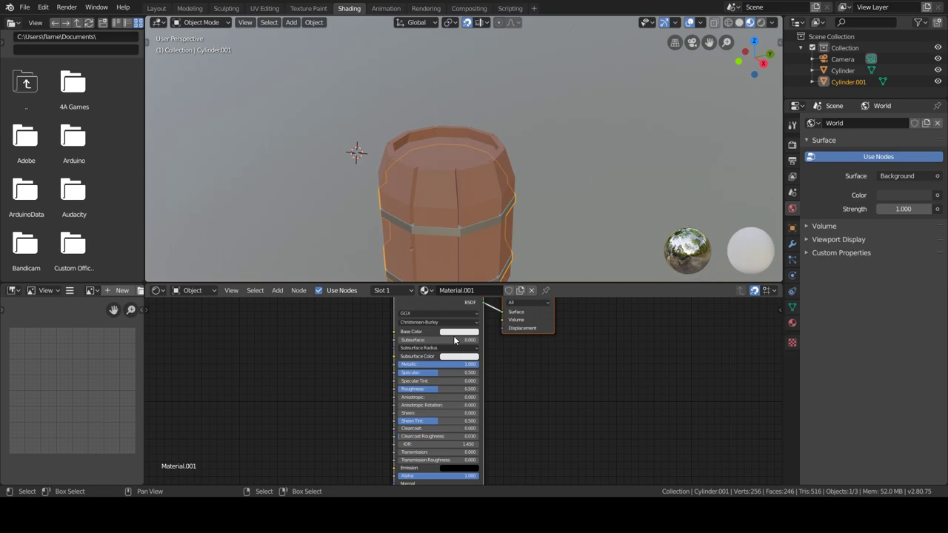
{"action": "left_click", "coordinate": [458, 331]}
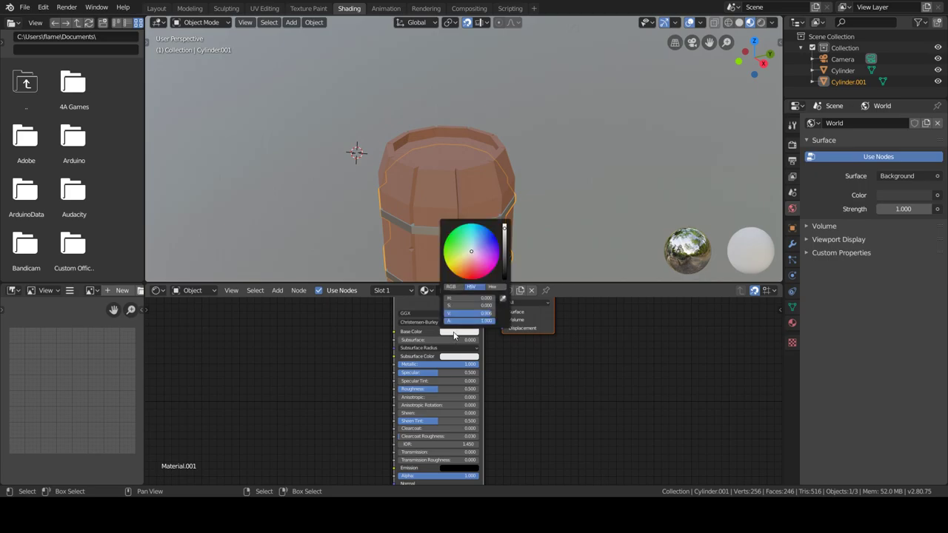
{"action": "left_click_drag", "start_coordinate": [486, 245], "coordinate": [476, 245]}
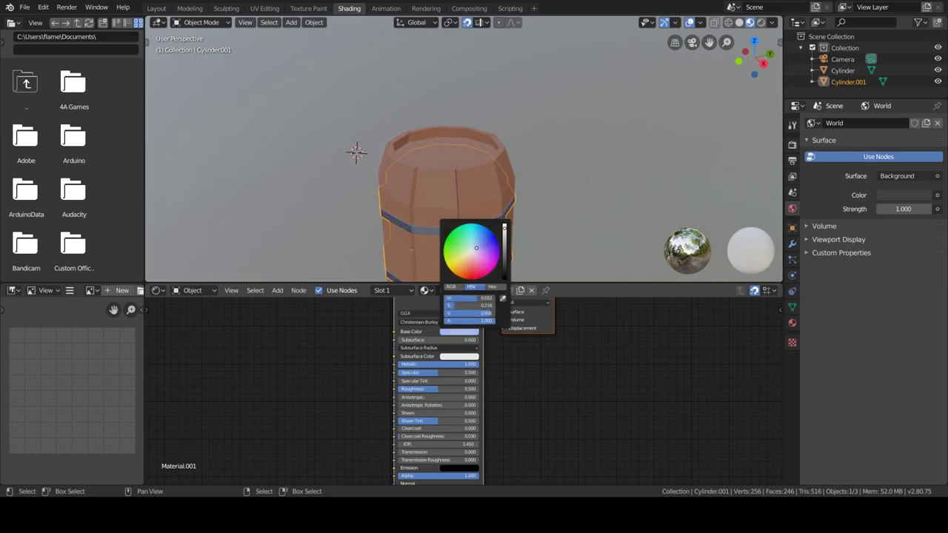
{"action": "left_click_drag", "start_coordinate": [504, 250], "coordinate": [504, 234]}
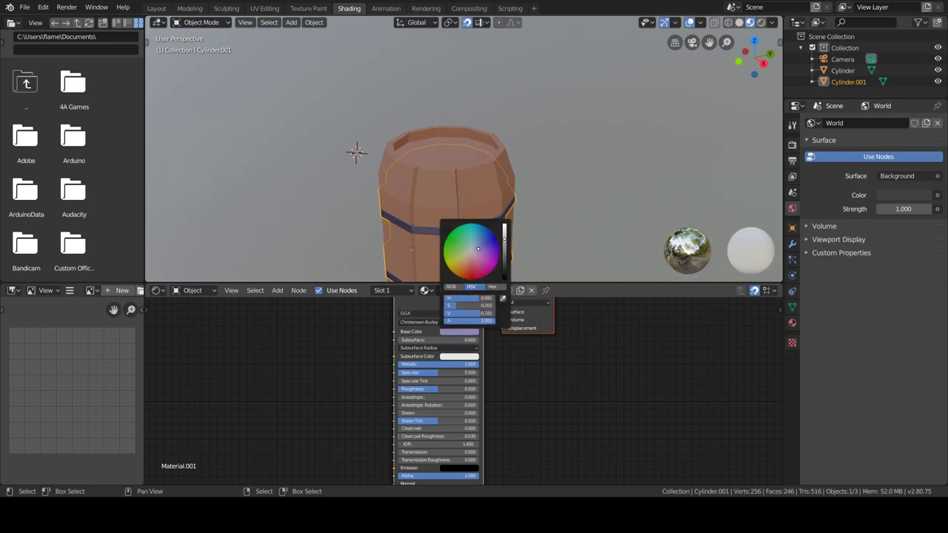
{"action": "left_click", "coordinate": [478, 249]}
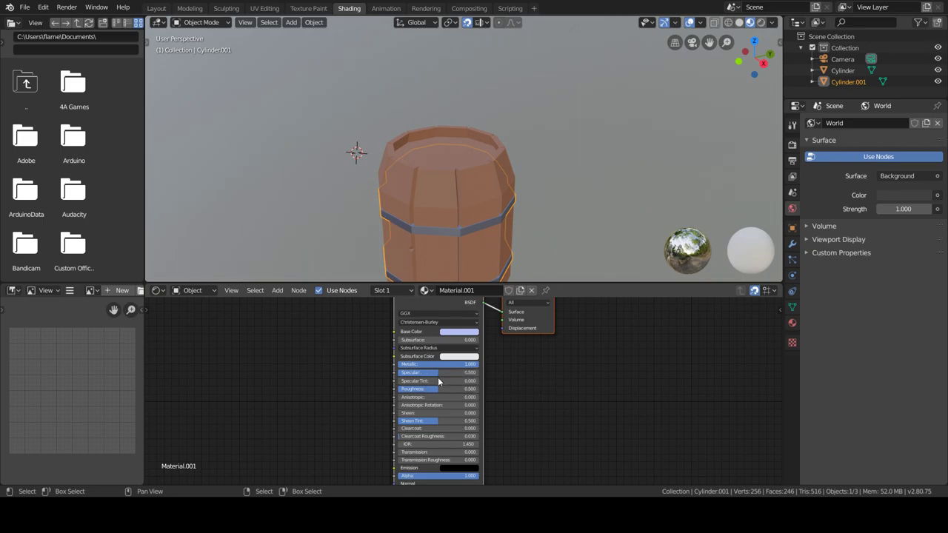
{"action": "mouse_move", "coordinate": [427, 391]}
{"action": "left_mouse_down"}
{"action": "mouse_move", "coordinate": [411, 391]}
{"action": "mouse_move", "coordinate": [479, 375]}
{"action": "left_mouse_up"}
{"action": "mouse_move", "coordinate": [488, 251]}
{"action": "middle_mouse_down"}
{"action": "mouse_move", "coordinate": [493, 218]}
{"action": "mouse_move", "coordinate": [483, 198]}
{"action": "middle_mouse_up"}
{"action": "mouse_move", "coordinate": [497, 234]}
{"action": "middle_mouse_down"}
{"action": "mouse_move", "coordinate": [491, 162]}
{"action": "mouse_move", "coordinate": [484, 185]}
{"action": "mouse_move", "coordinate": [438, 206]}
{"action": "mouse_move", "coordinate": [474, 170]}
{"action": "mouse_move", "coordinate": [469, 195]}
{"action": "mouse_move", "coordinate": [387, 250]}
{"action": "mouse_move", "coordinate": [505, 243]}
{"action": "mouse_move", "coordinate": [492, 214]}
{"action": "mouse_move", "coordinate": [440, 217]}
{"action": "mouse_move", "coordinate": [438, 228]}
{"action": "middle_mouse_up"}
{"action": "left_click", "coordinate": [477, 255]}
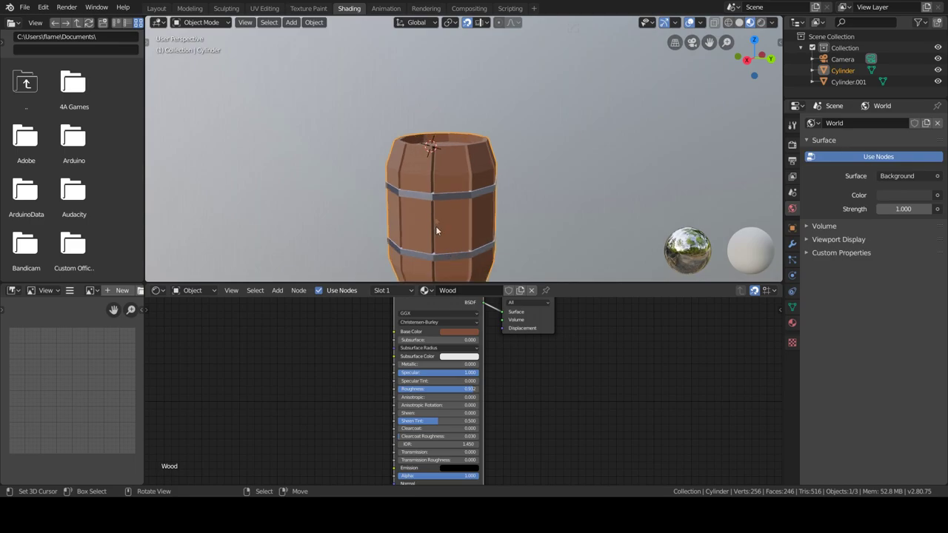